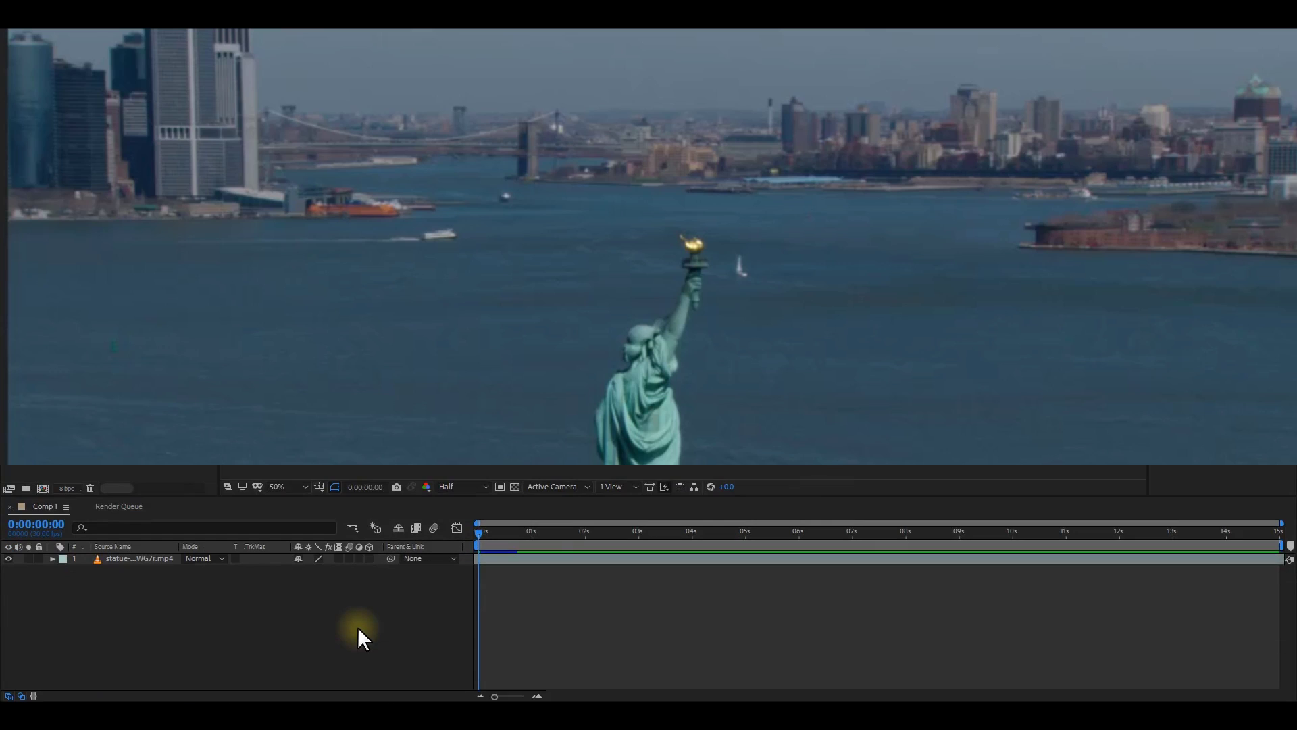
# - Add a new Null Object layer to the composition
pyautogui.rightClick(358, 626)
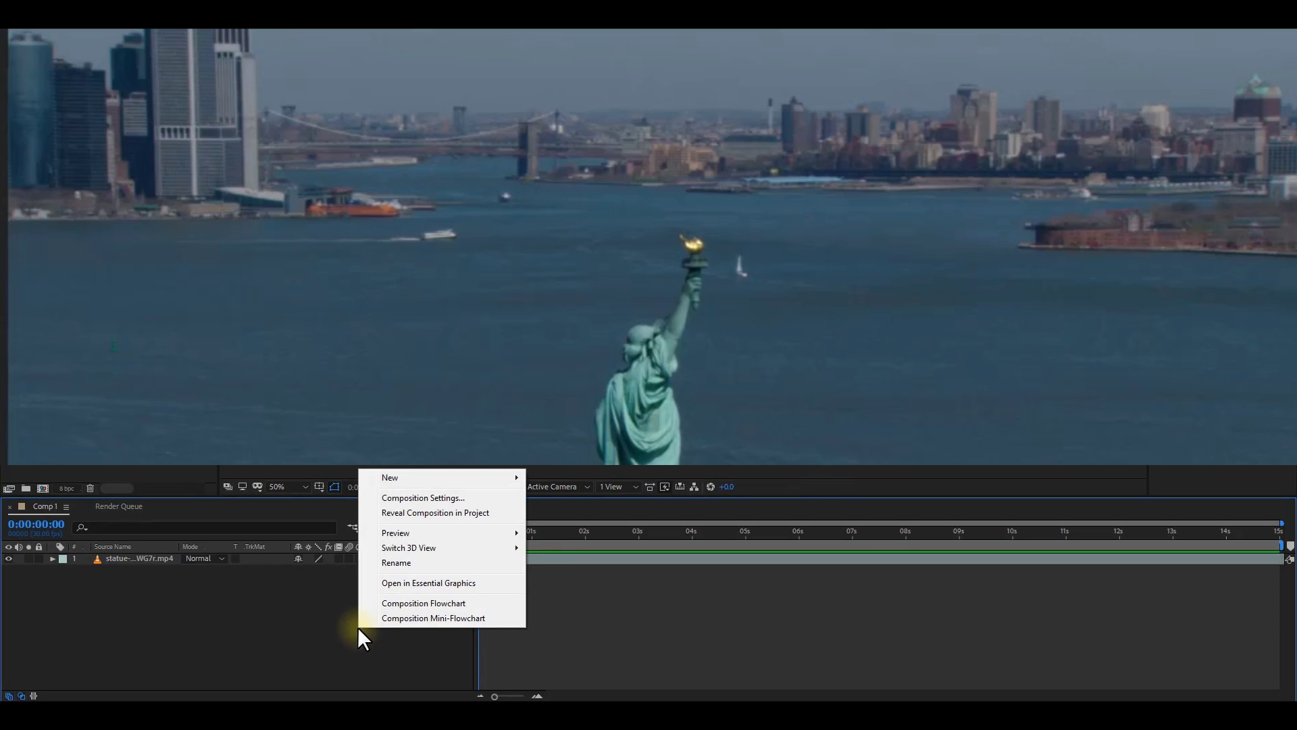
pyautogui.moveTo(436, 479)
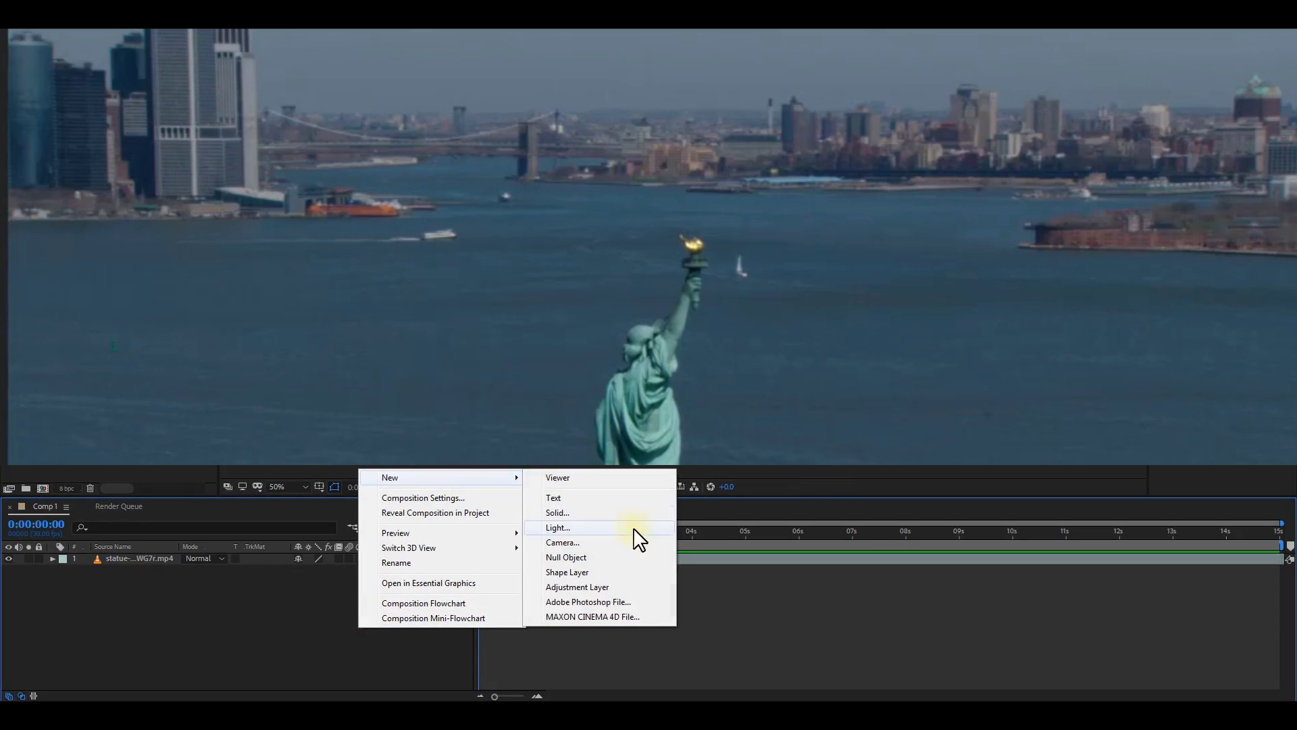
pyautogui.click(568, 557)
# - Start Track Motion on the statue footage layer from the Tracker panel
pyautogui.click(146, 570)
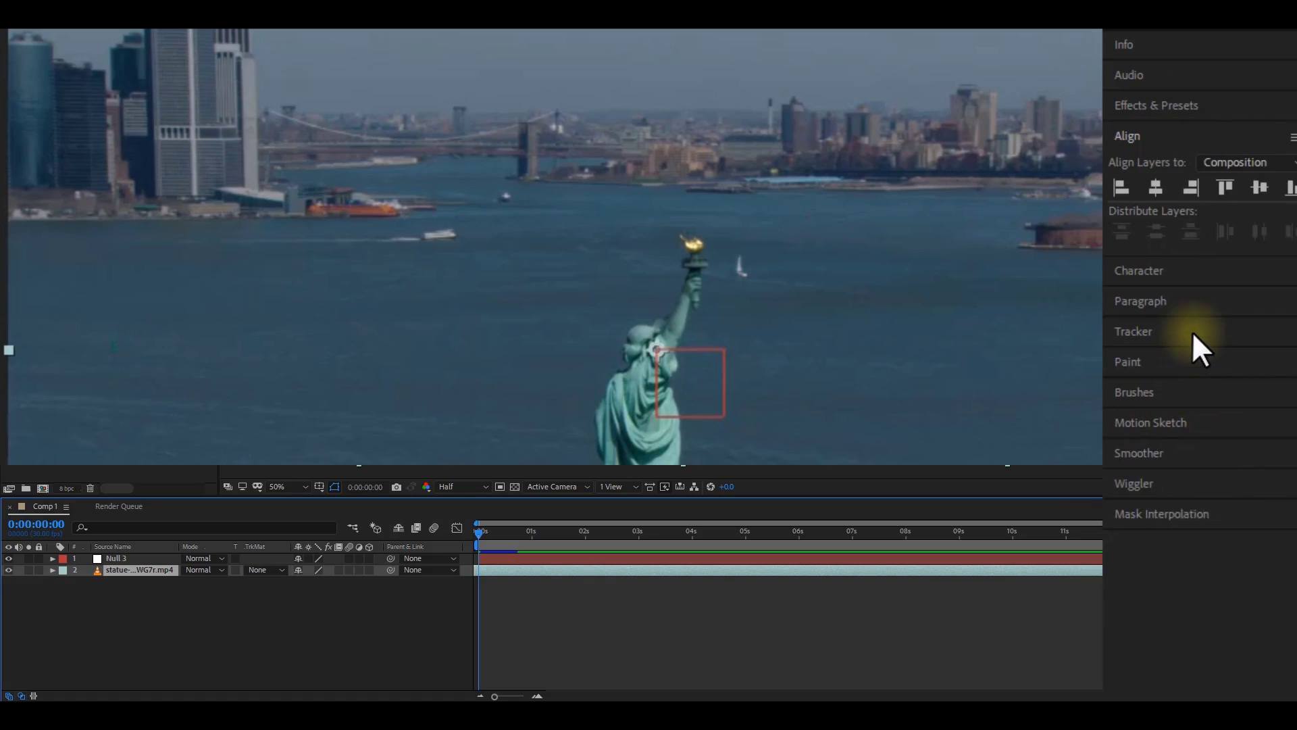
pyautogui.click(1169, 331)
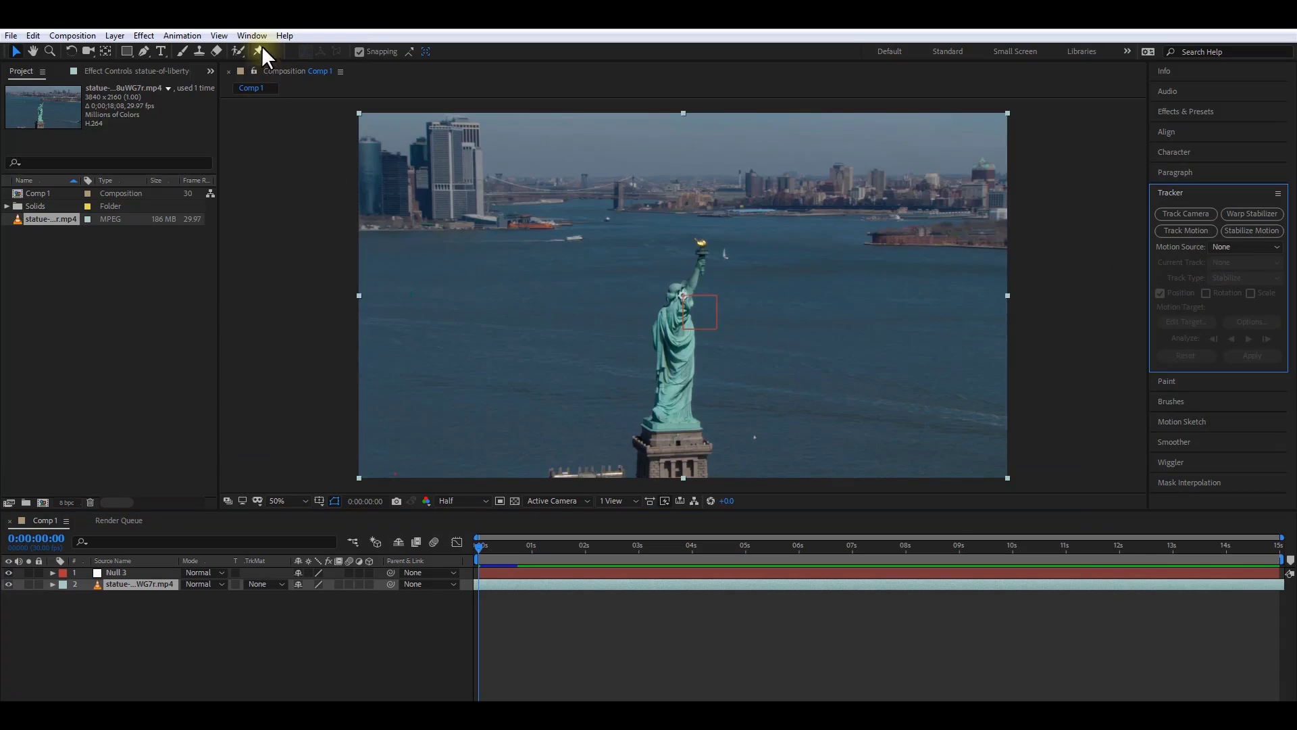
pyautogui.click(252, 35)
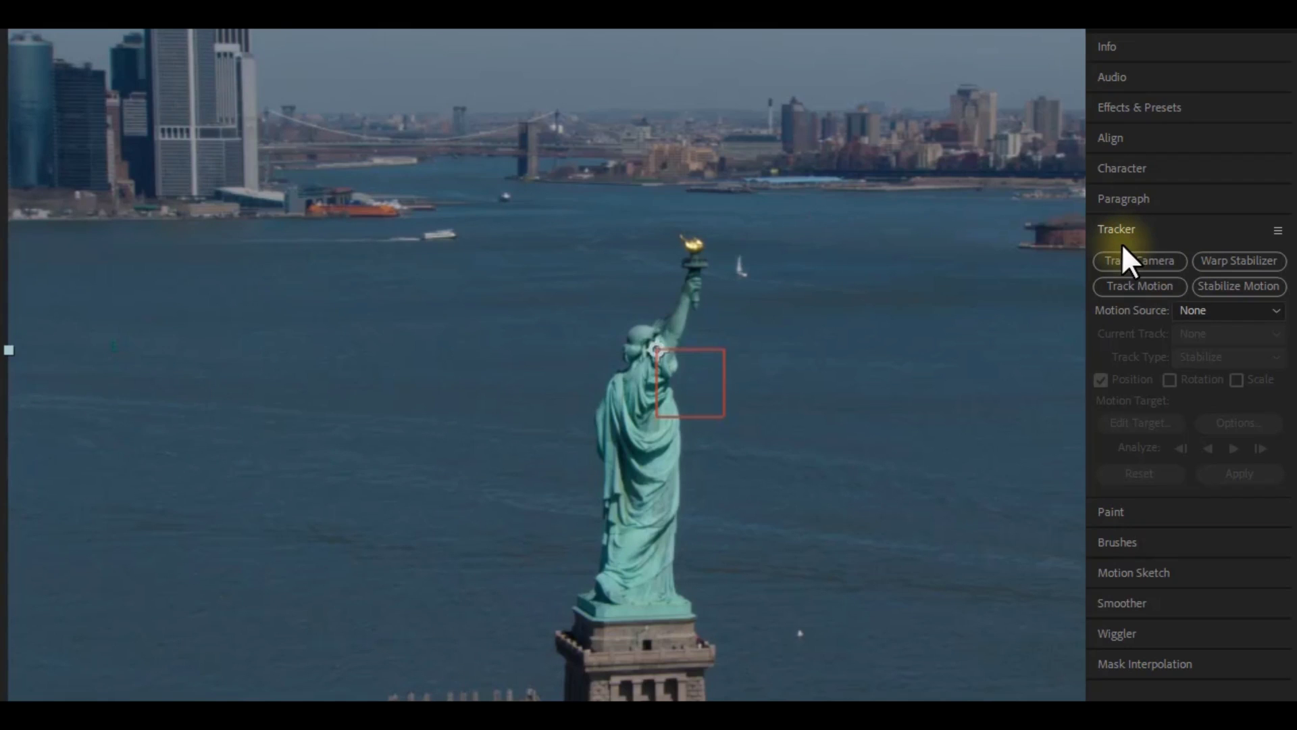
pyautogui.click(1173, 286)
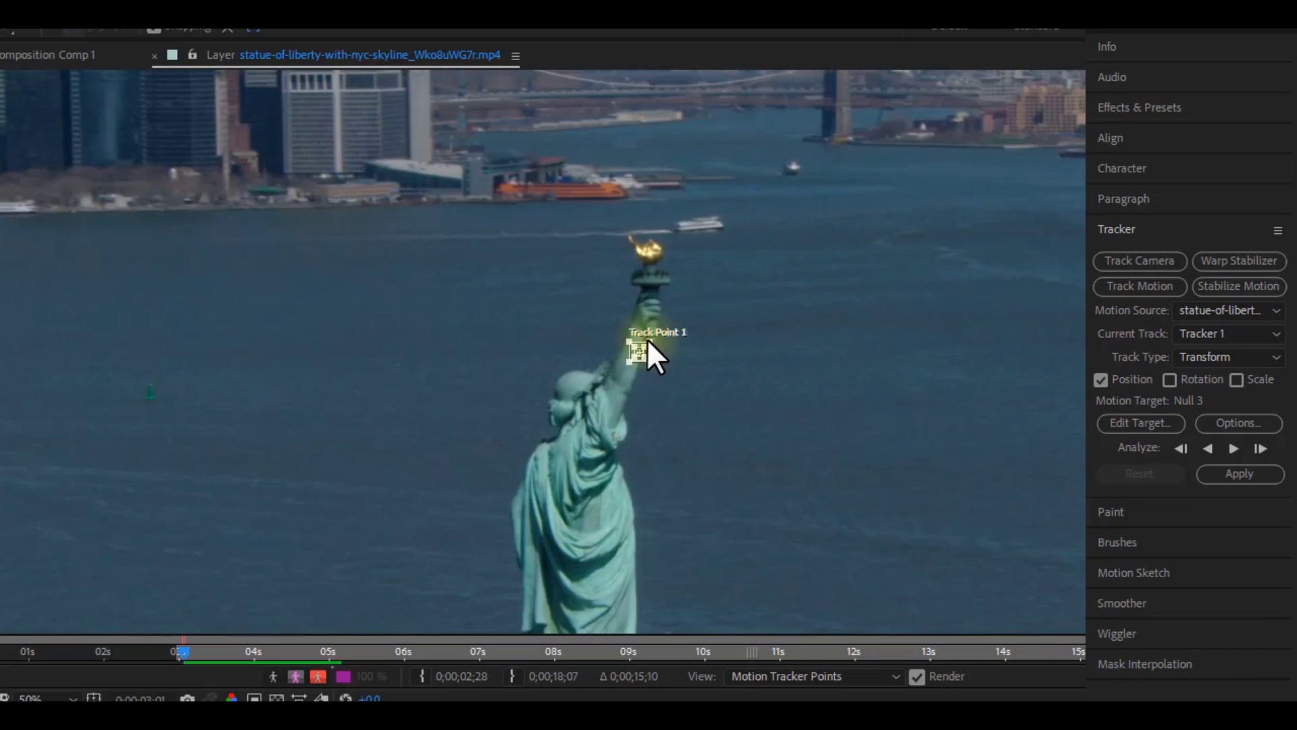
# - Move Track Point 1 onto the statue's torch and analyze it forward
pyautogui.click(643, 343)
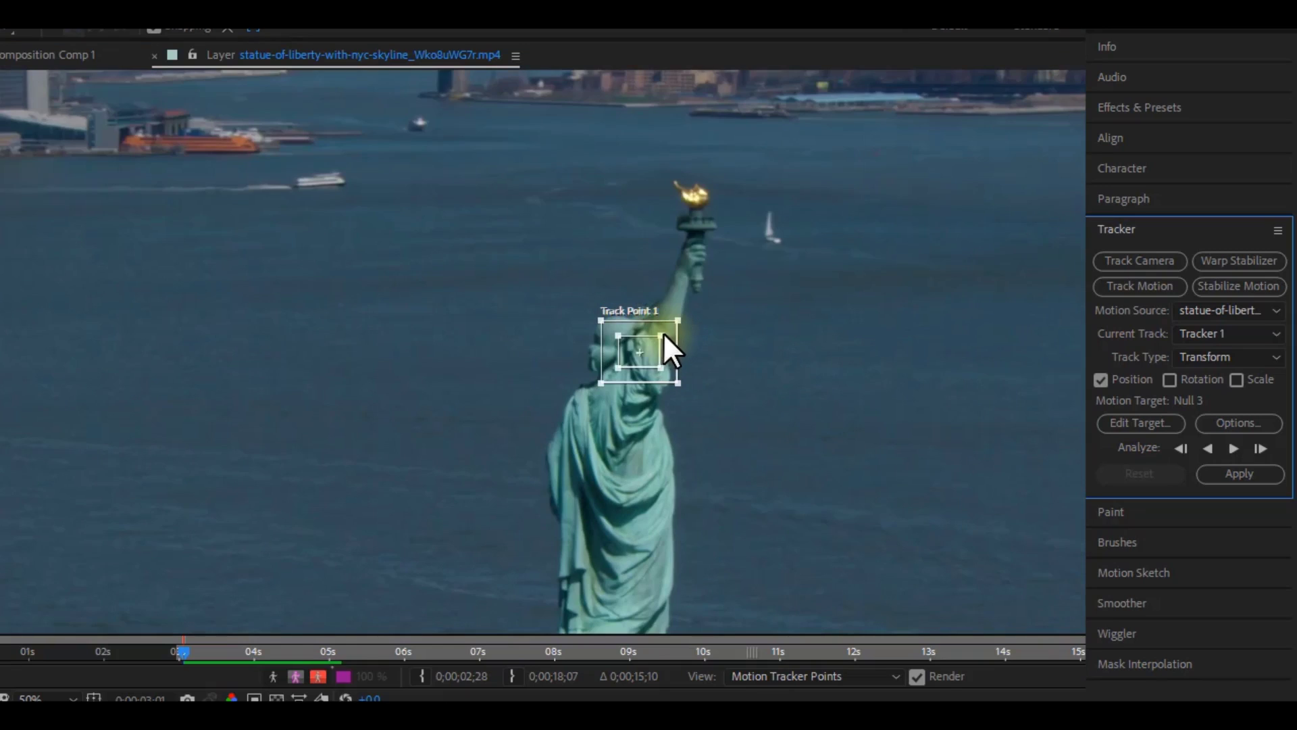
pyautogui.moveTo(654, 352); pyautogui.dragTo(699, 201)
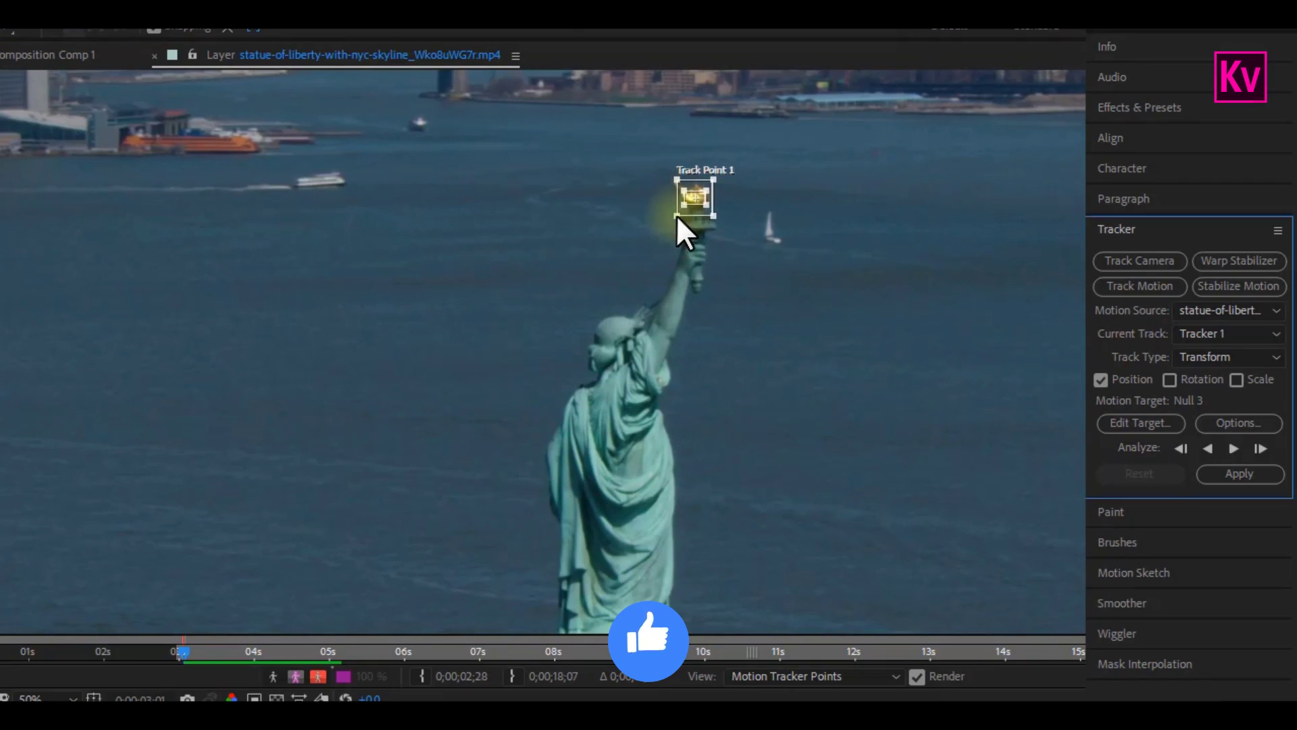
pyautogui.click(1232, 449)
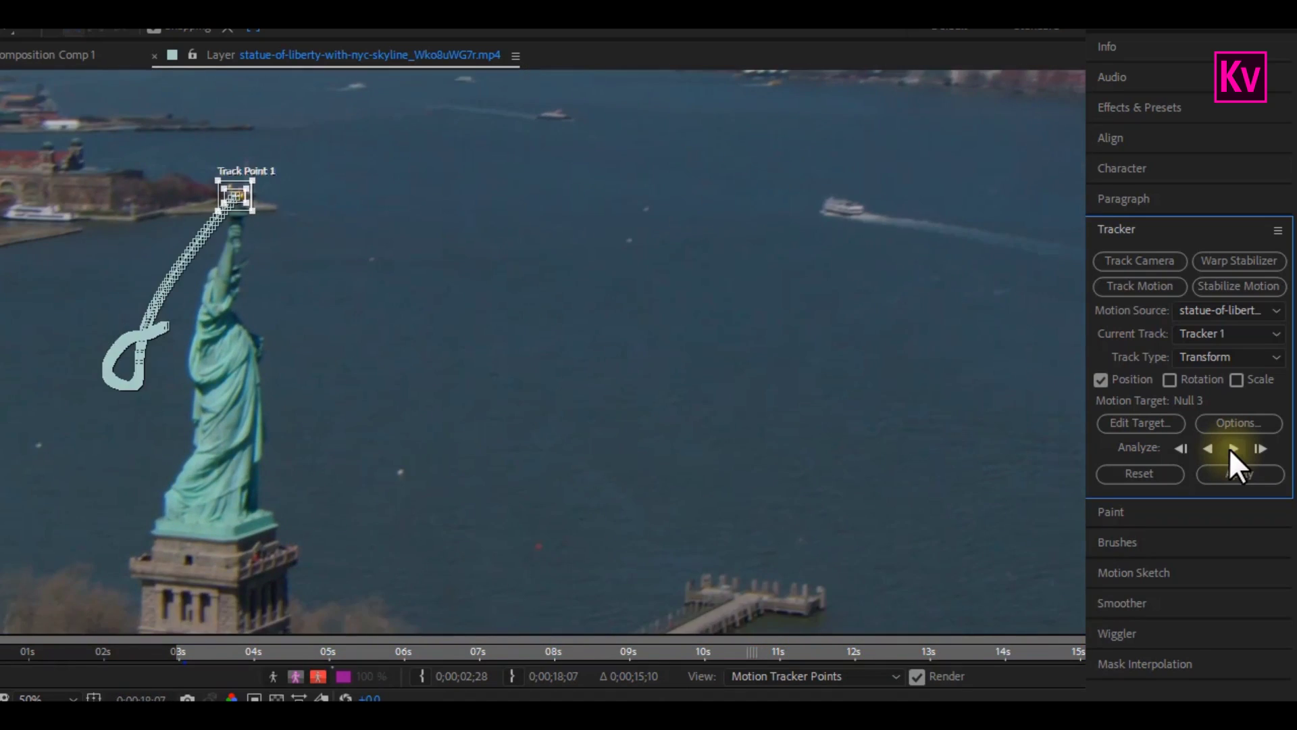
# - Set the tracker's motion target to Layer 1, Null 3
pyautogui.click(1161, 424)
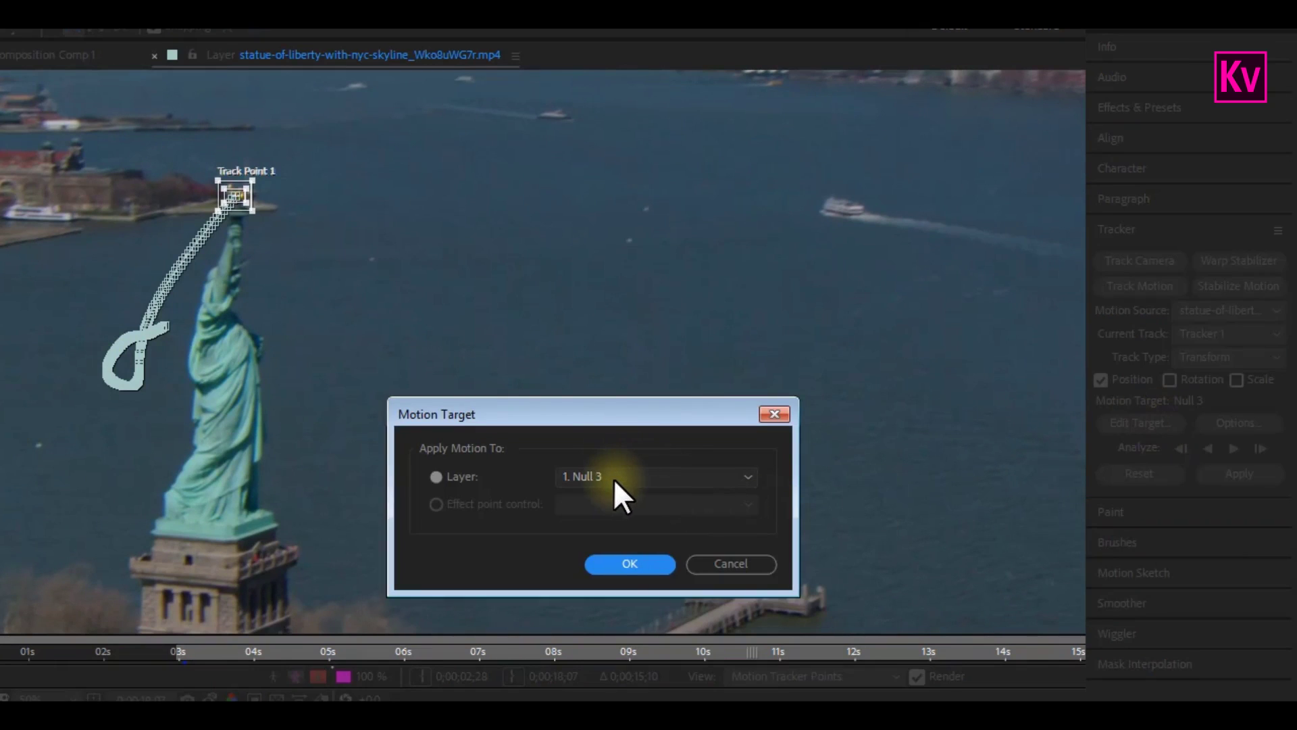
pyautogui.click(635, 477)
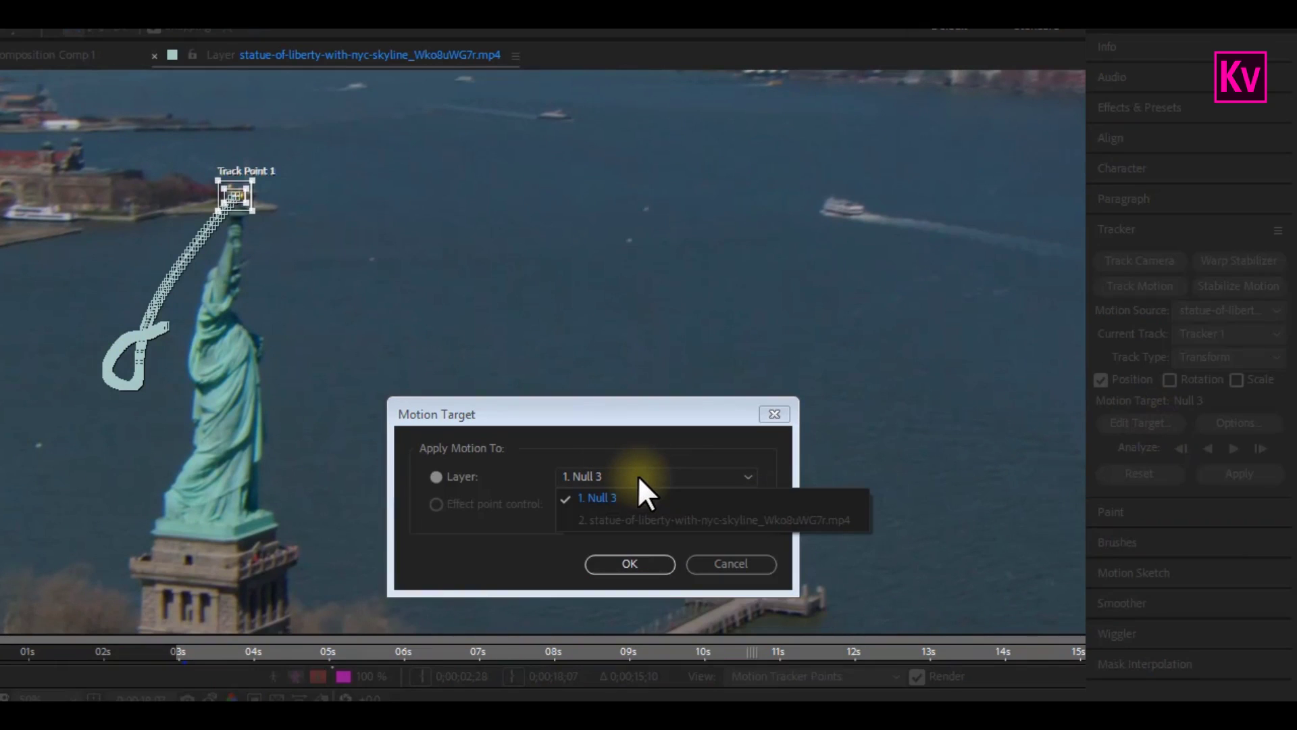
pyautogui.click(606, 492)
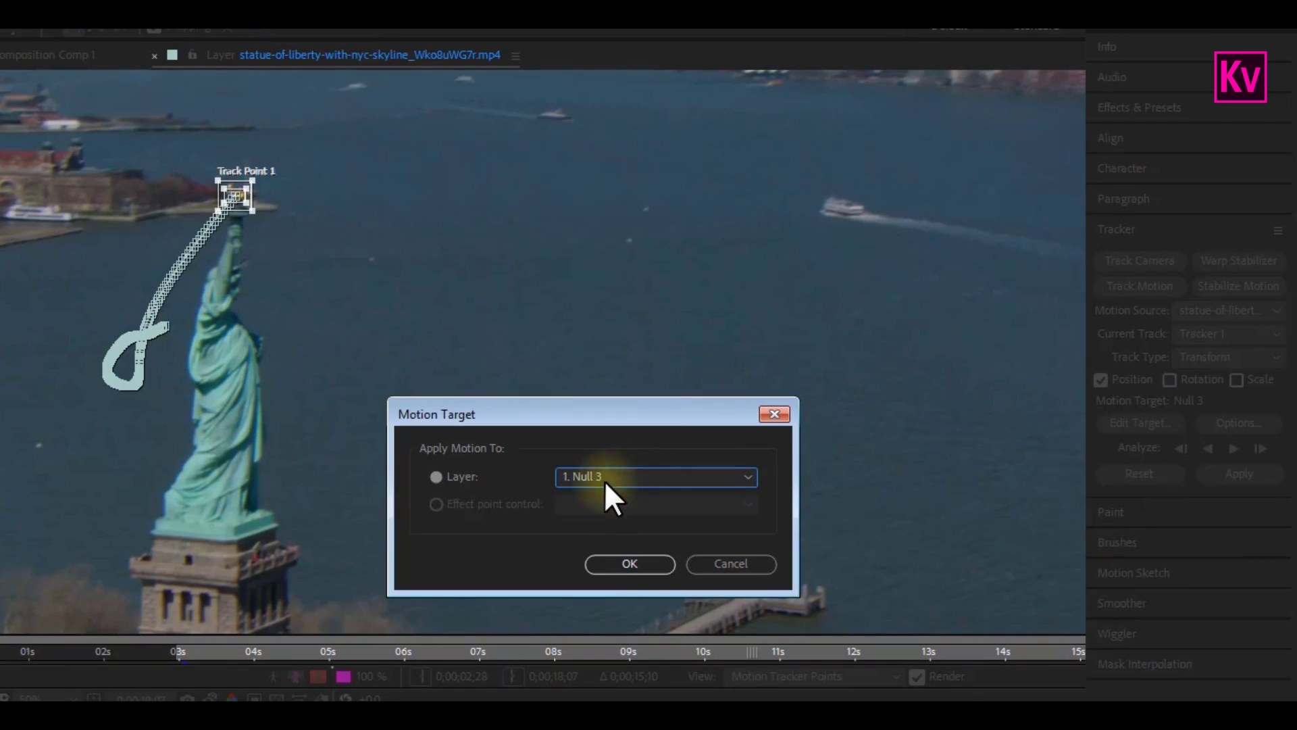
pyautogui.click(627, 568)
# - Apply the tracking data in X and Y, then collapse the statue layer
pyautogui.click(1240, 474)
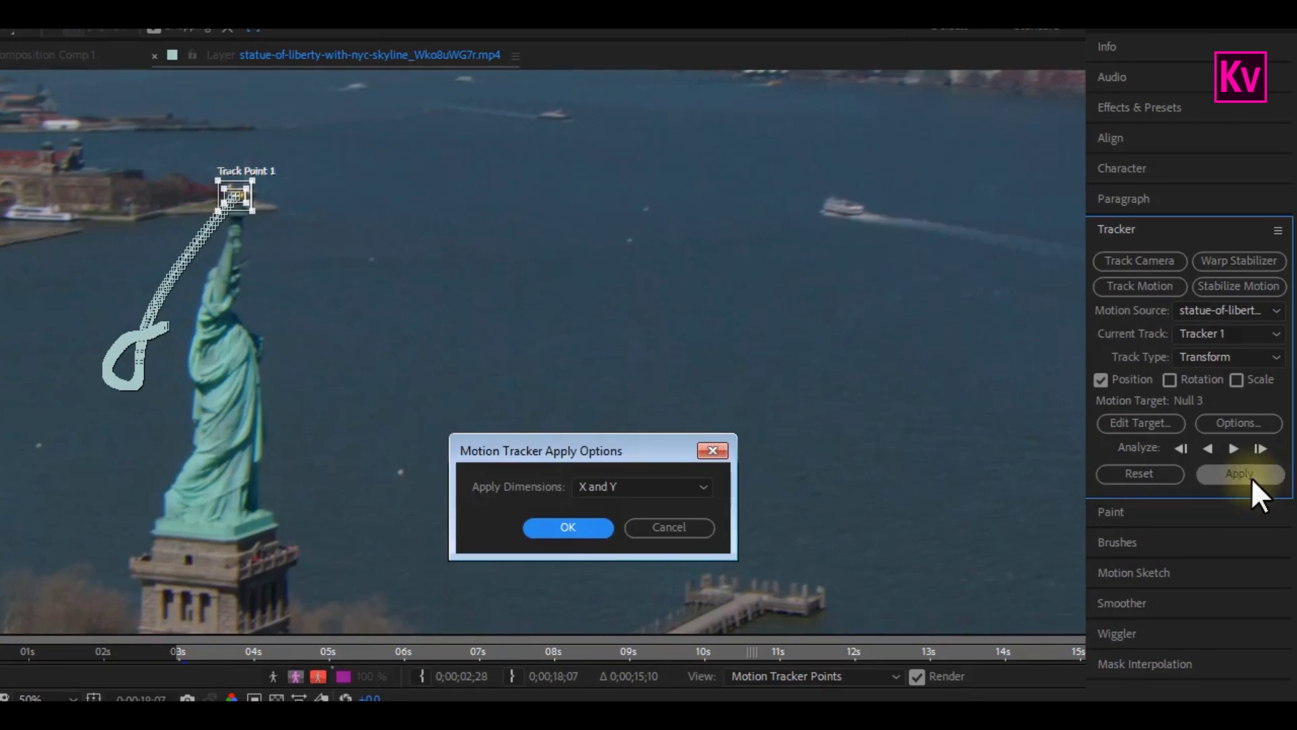
pyautogui.click(575, 528)
pyautogui.click(52, 571)
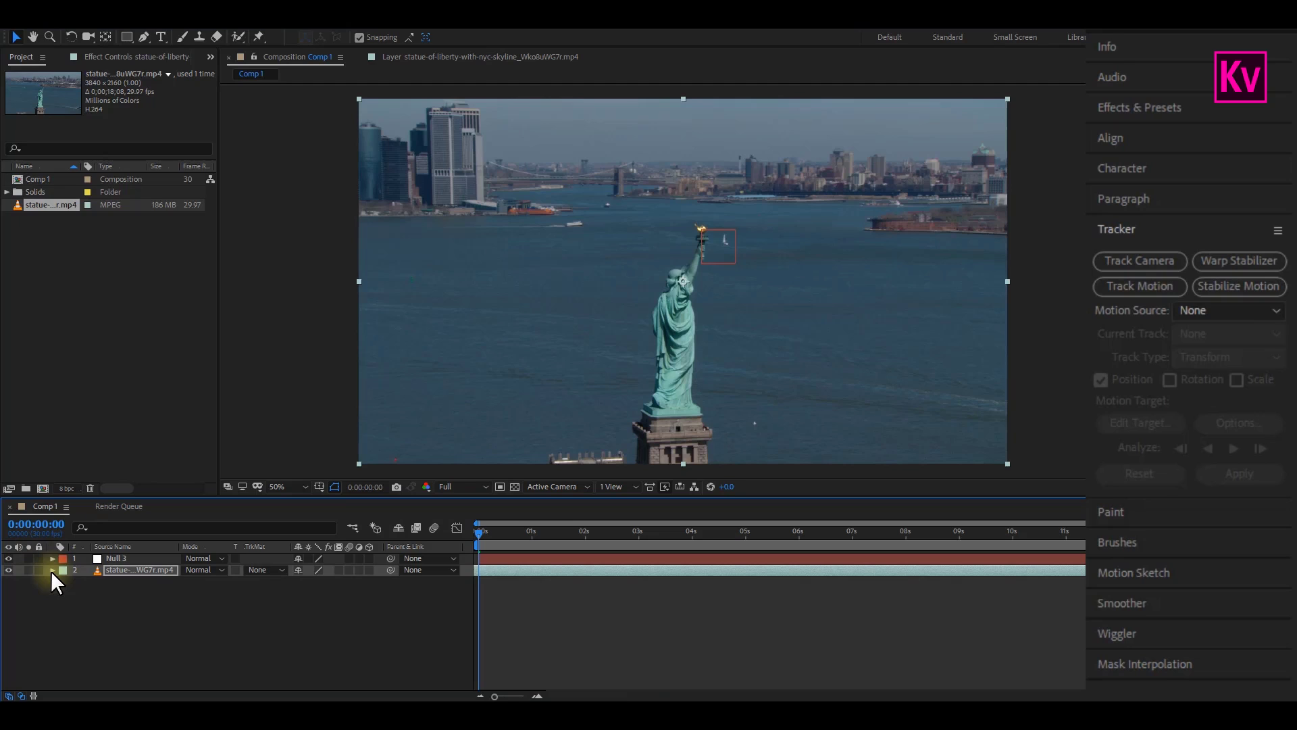
# - Draw an ellipse shape around the torch with a 7 px stroke
pyautogui.click(202, 620)
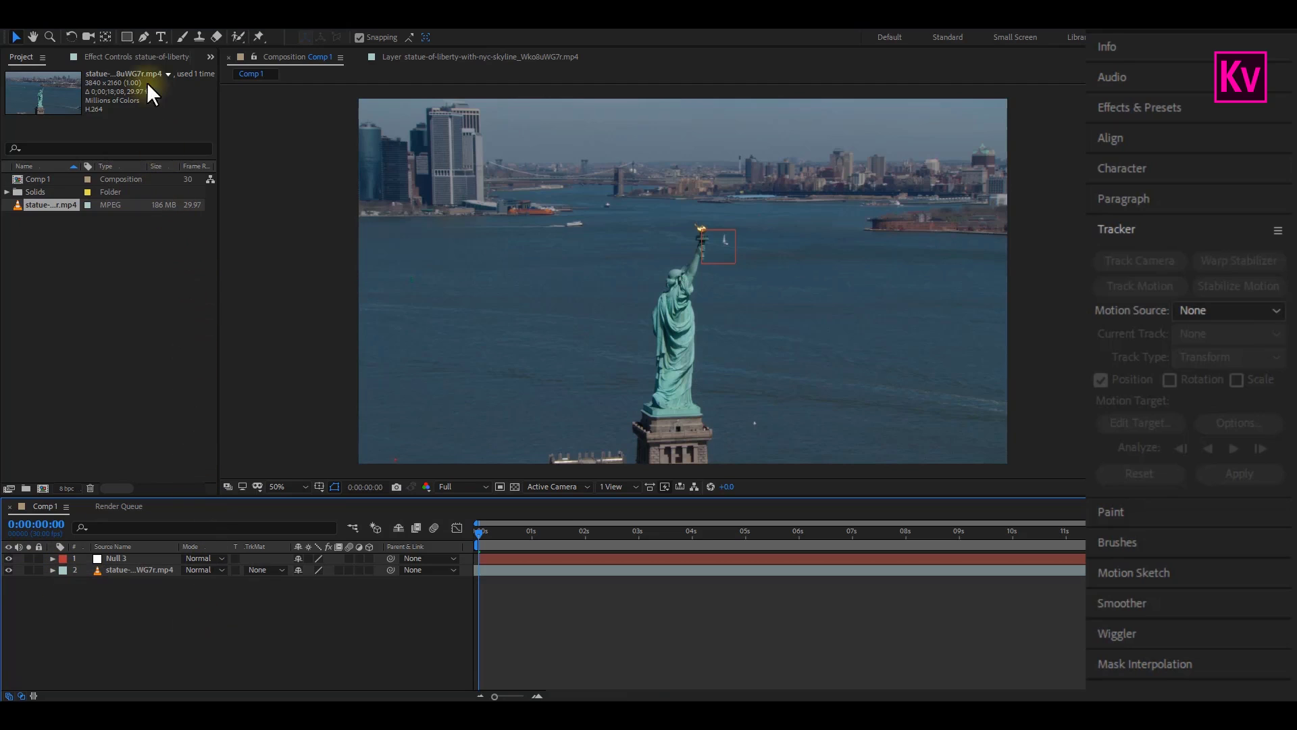
pyautogui.moveTo(130, 36); pyautogui.dragTo(202, 67)
pyautogui.moveTo(688, 215); pyautogui.dragTo(719, 245)
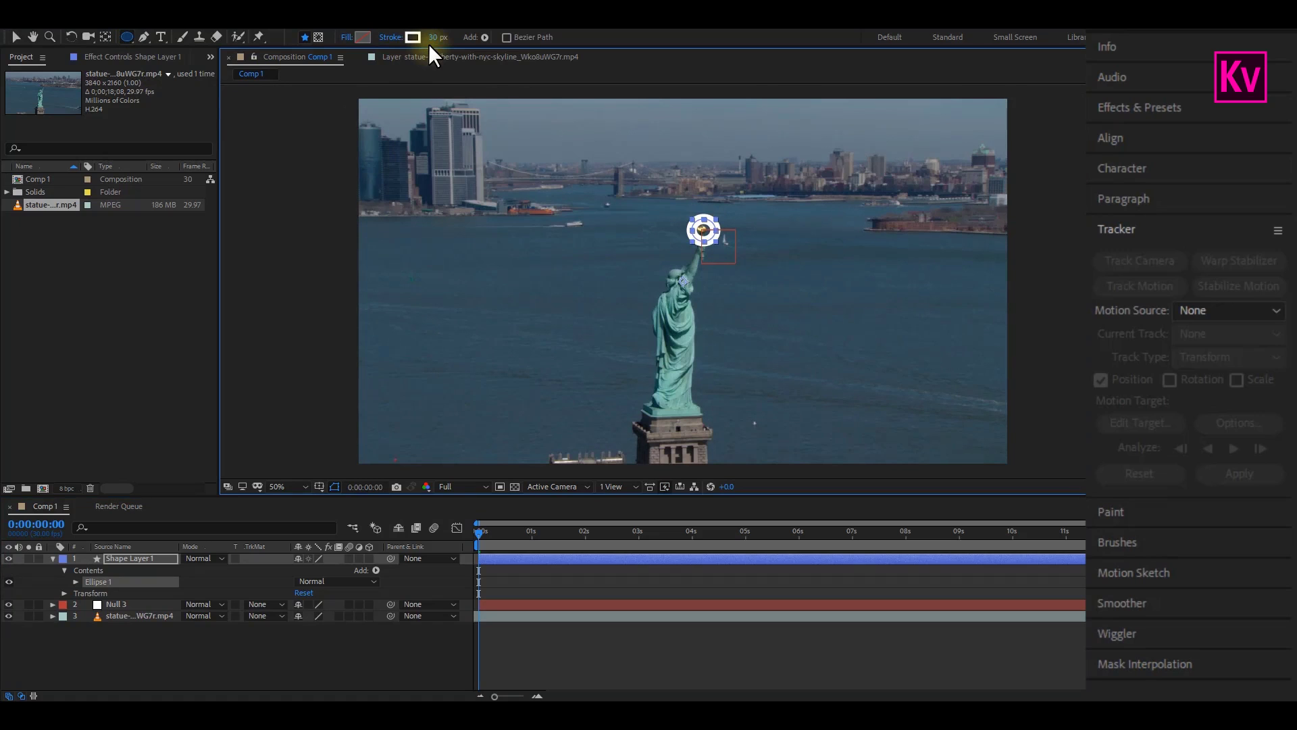
pyautogui.moveTo(436, 38); pyautogui.dragTo(413, 38)
# - Zoom in on the torch and resize the circle to fit snugly around it
pyautogui.scroll(2, 706, 297)
pyautogui.scroll(2, 706, 297)
pyautogui.scroll(-1, 815, 246)
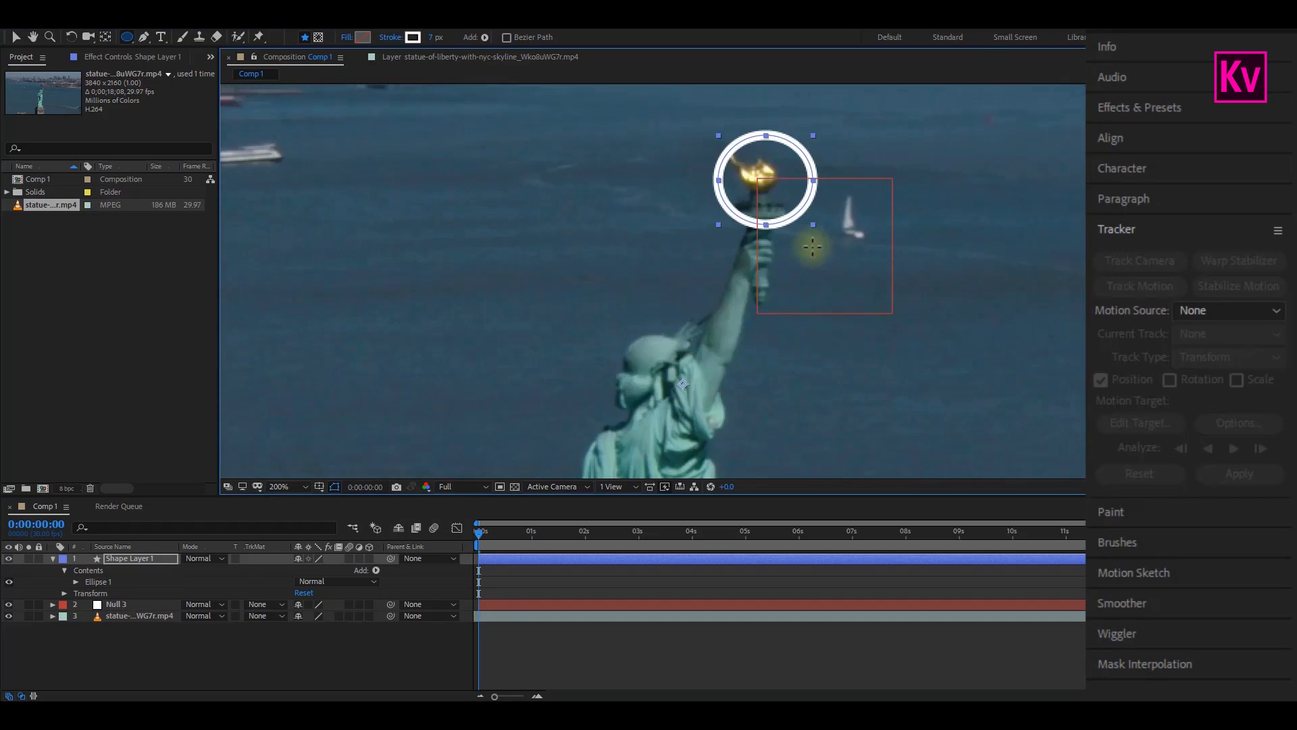
pyautogui.moveTo(814, 246); pyautogui.dragTo(797, 311)
pyautogui.press('v')
pyautogui.moveTo(716, 273); pyautogui.dragTo(769, 264)
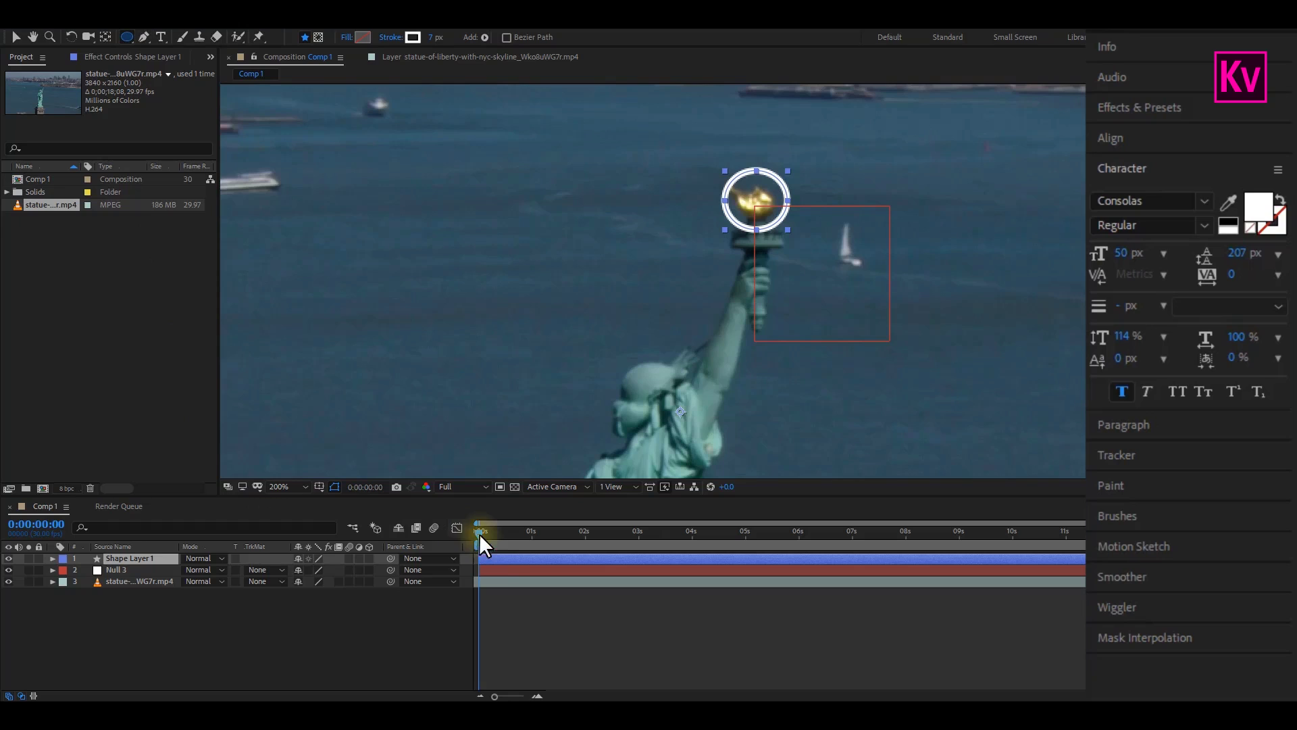
# - Draw a callout line from the torch circle out to the upper right
pyautogui.click(145, 36)
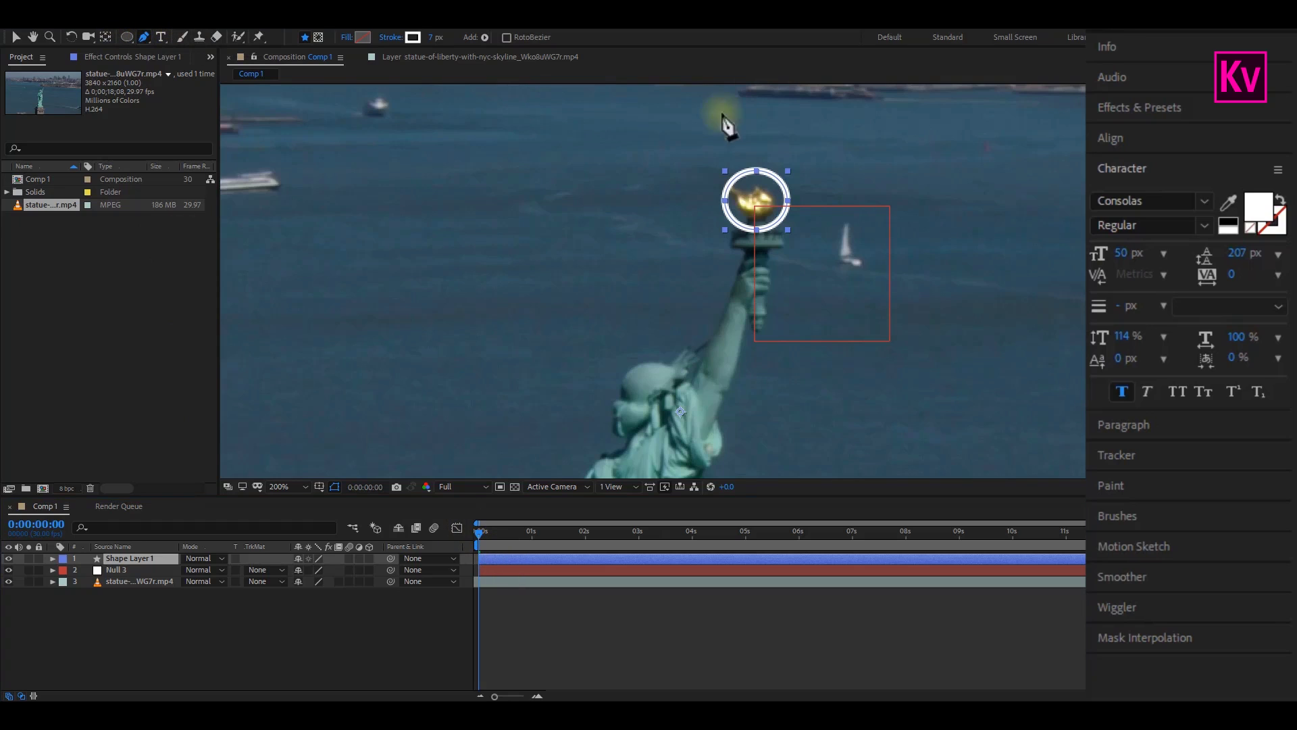
pyautogui.click(801, 176)
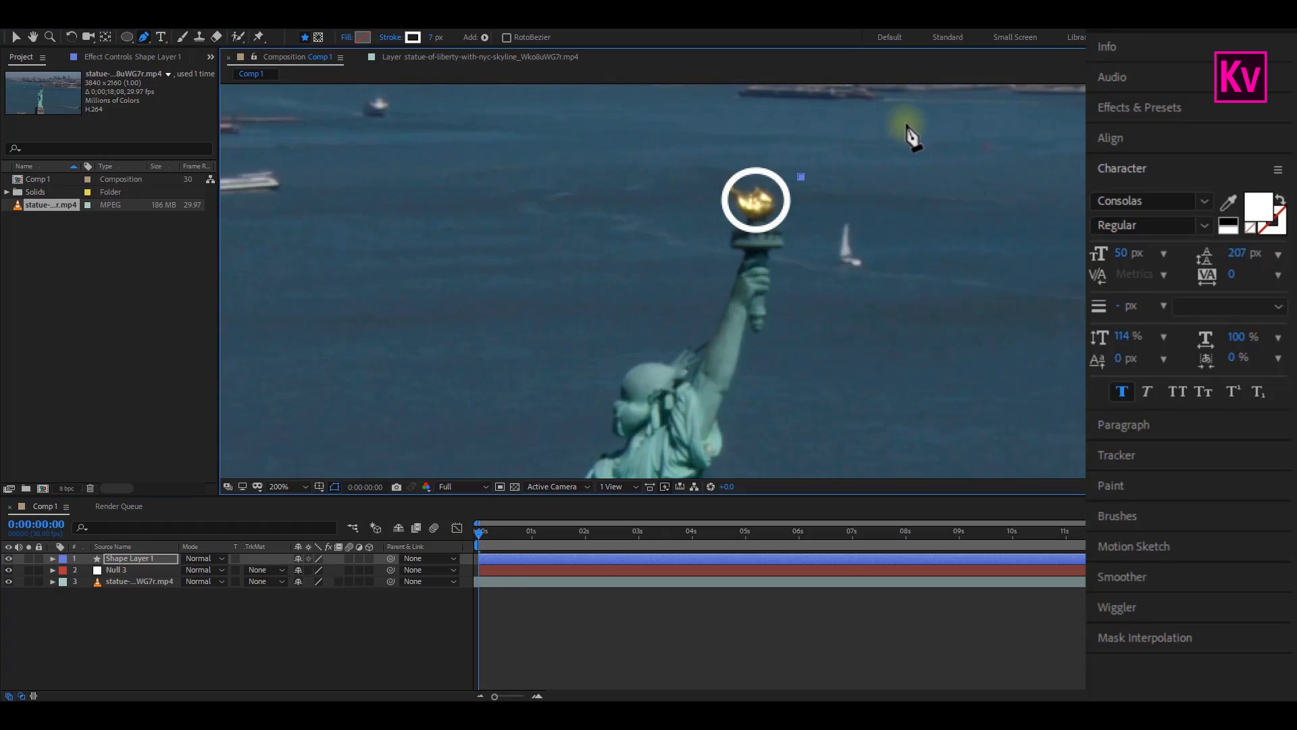
pyautogui.click(906, 122)
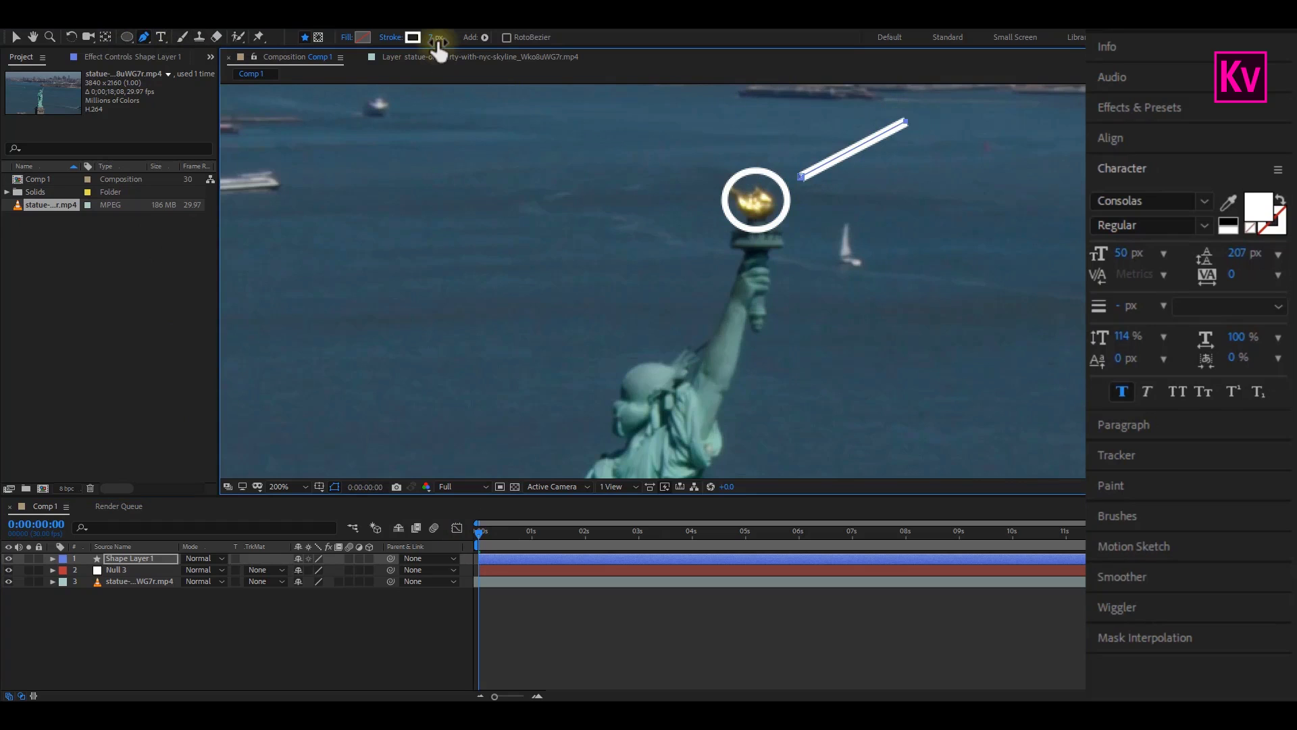
pyautogui.press('v')
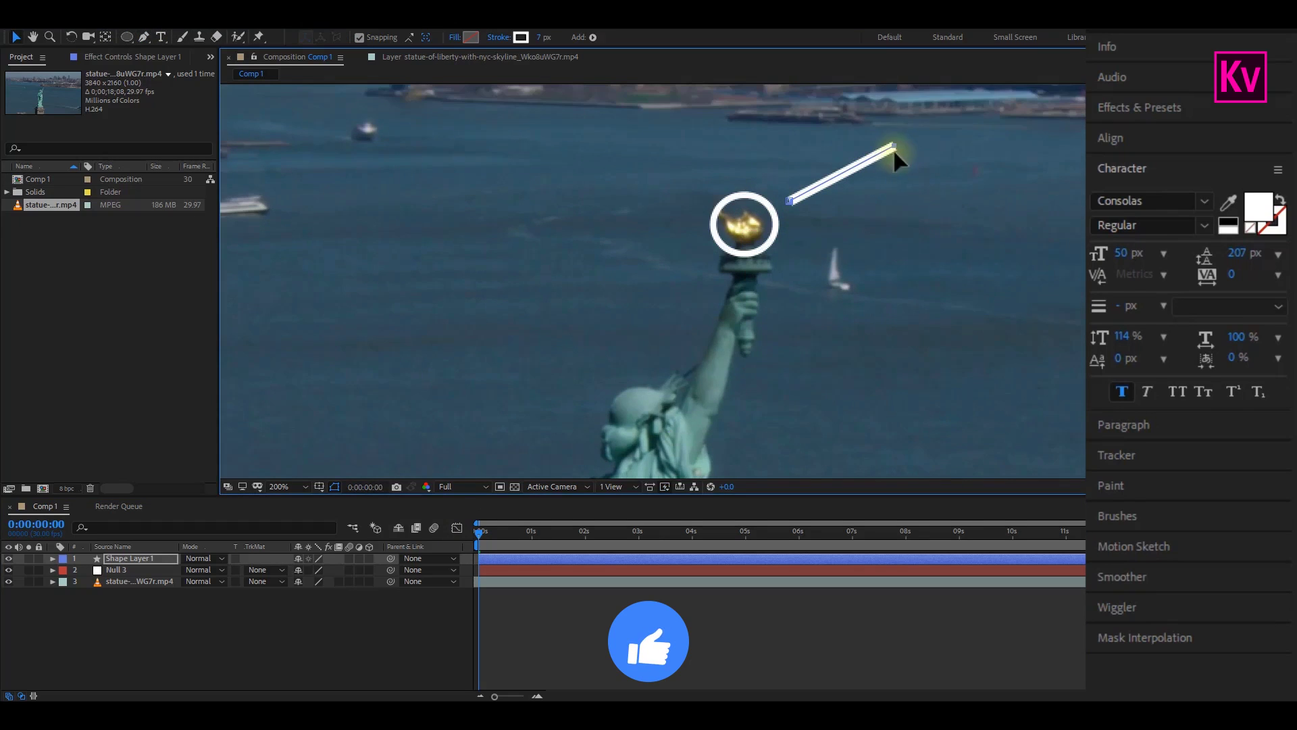
pyautogui.moveTo(894, 141); pyautogui.dragTo(925, 135)
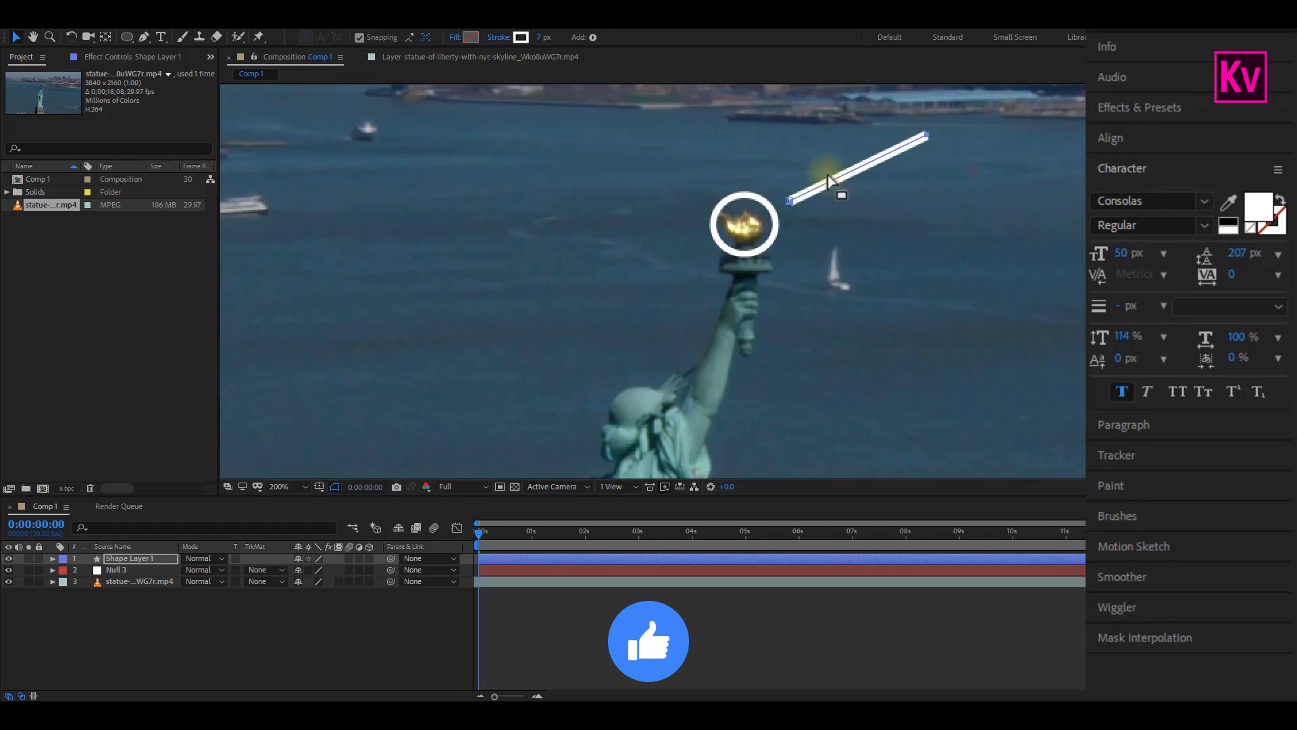
pyautogui.scroll(-3, 683, 280)
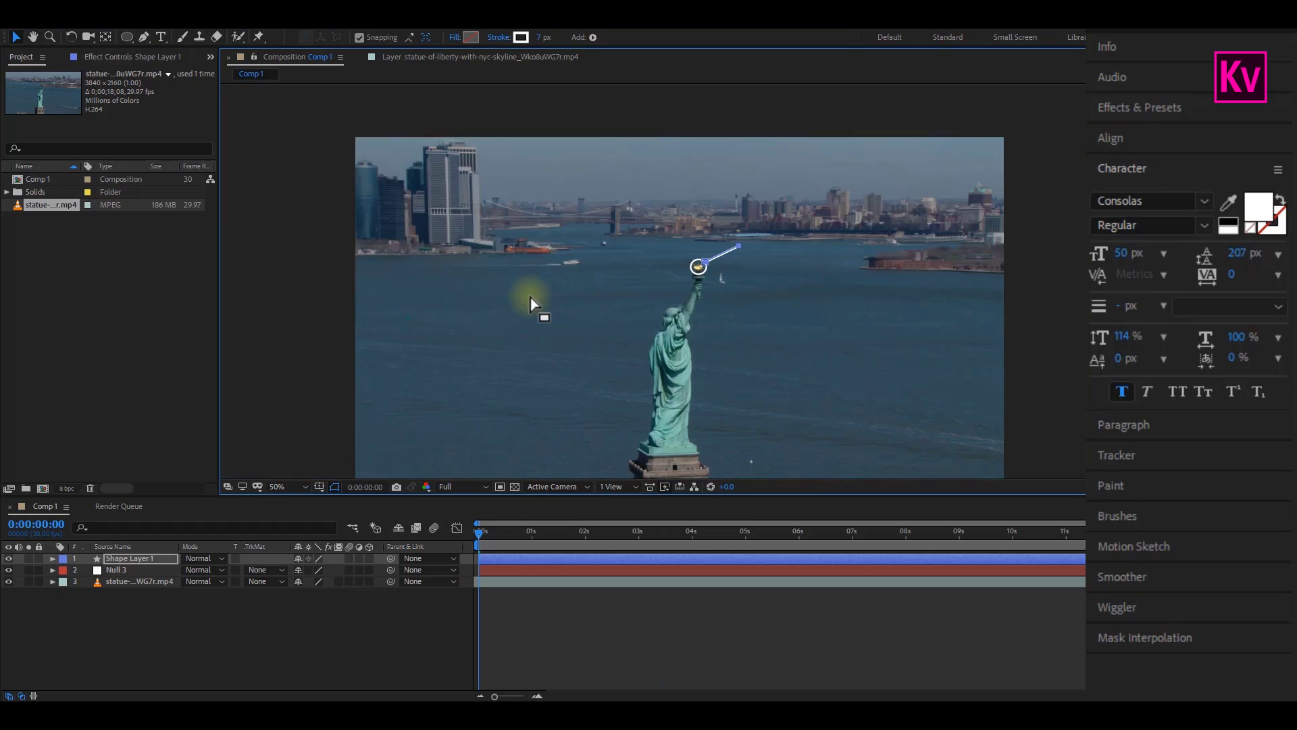
# - Add a 'Liberty Statue' text label and move it to the callout line's end
pyautogui.click(160, 37)
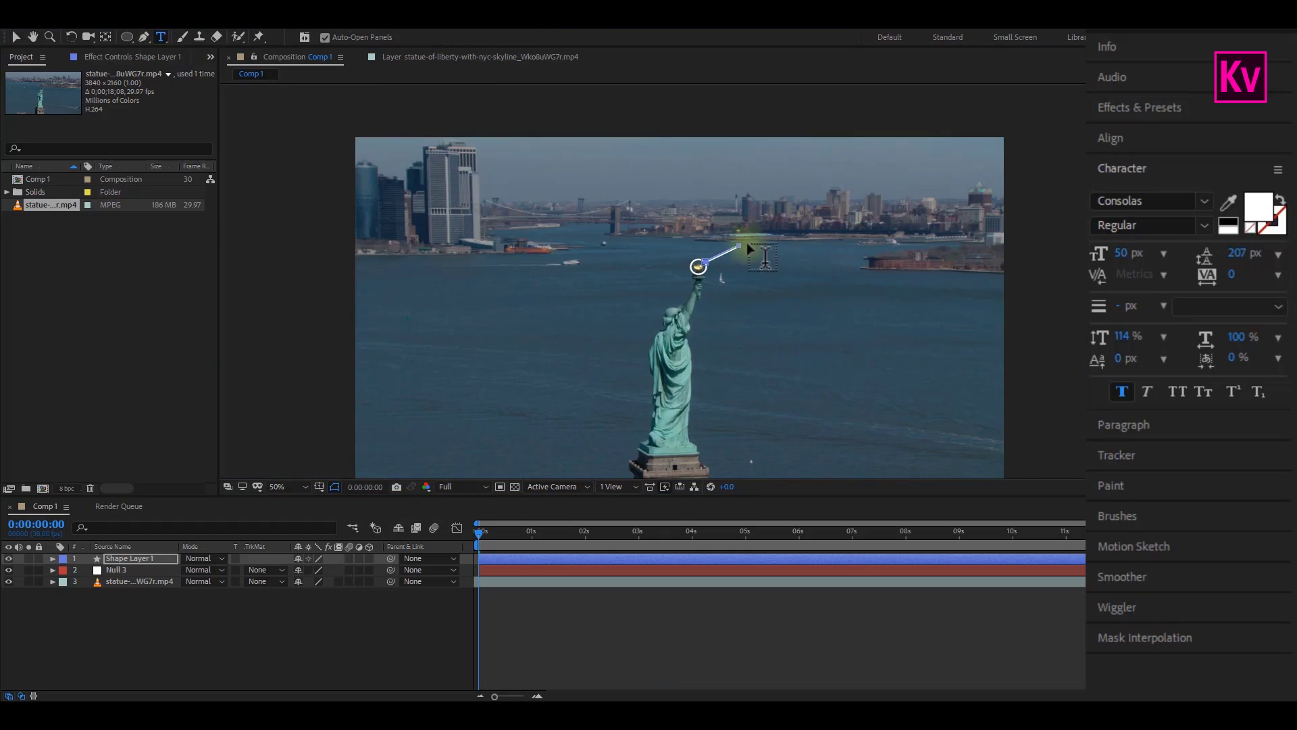
pyautogui.click(738, 234)
pyautogui.write('Liberty Statue')
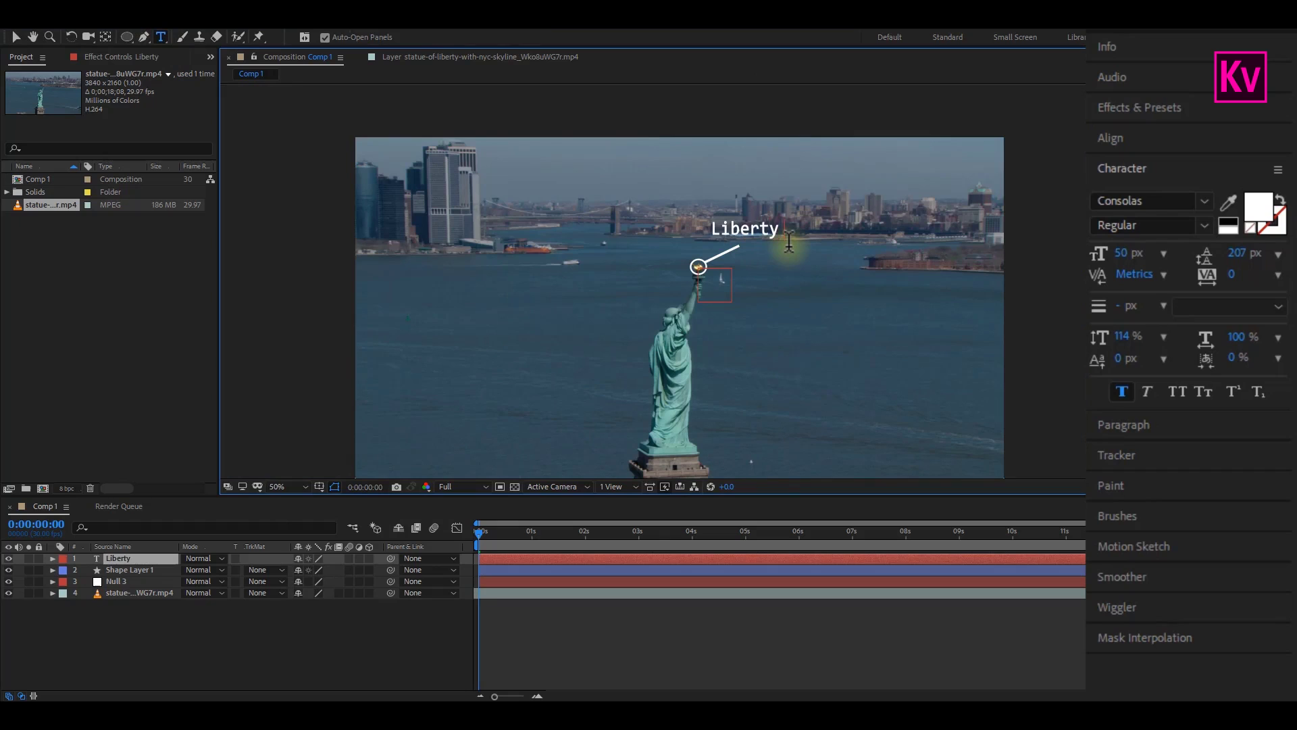
pyautogui.press('Escape')
pyautogui.press('v')
pyautogui.scroll(2, 660, 328)
pyautogui.moveTo(774, 177); pyautogui.dragTo(900, 216)
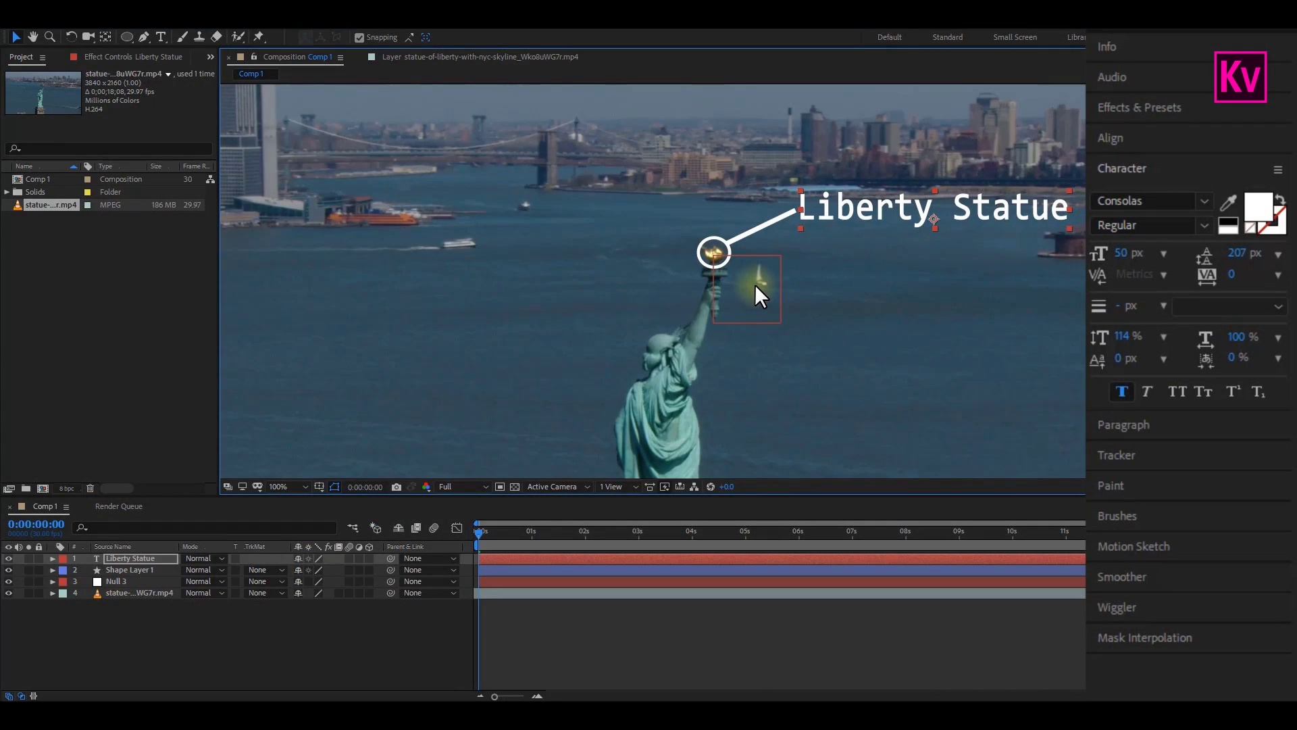
# - Add Trim Paths to Ellipse 1, keyframing End from 0% at 0 s to 100% at 1 s
pyautogui.click(48, 570)
pyautogui.click(52, 569)
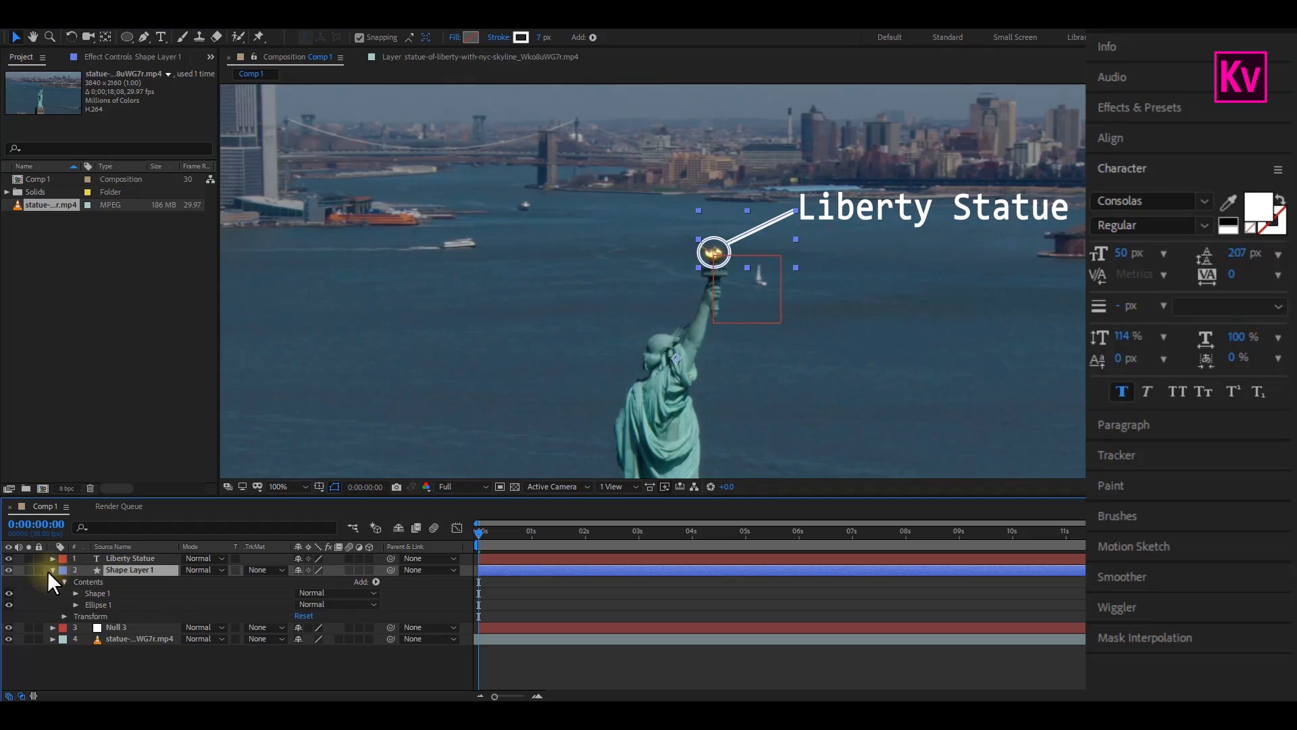
pyautogui.click(107, 603)
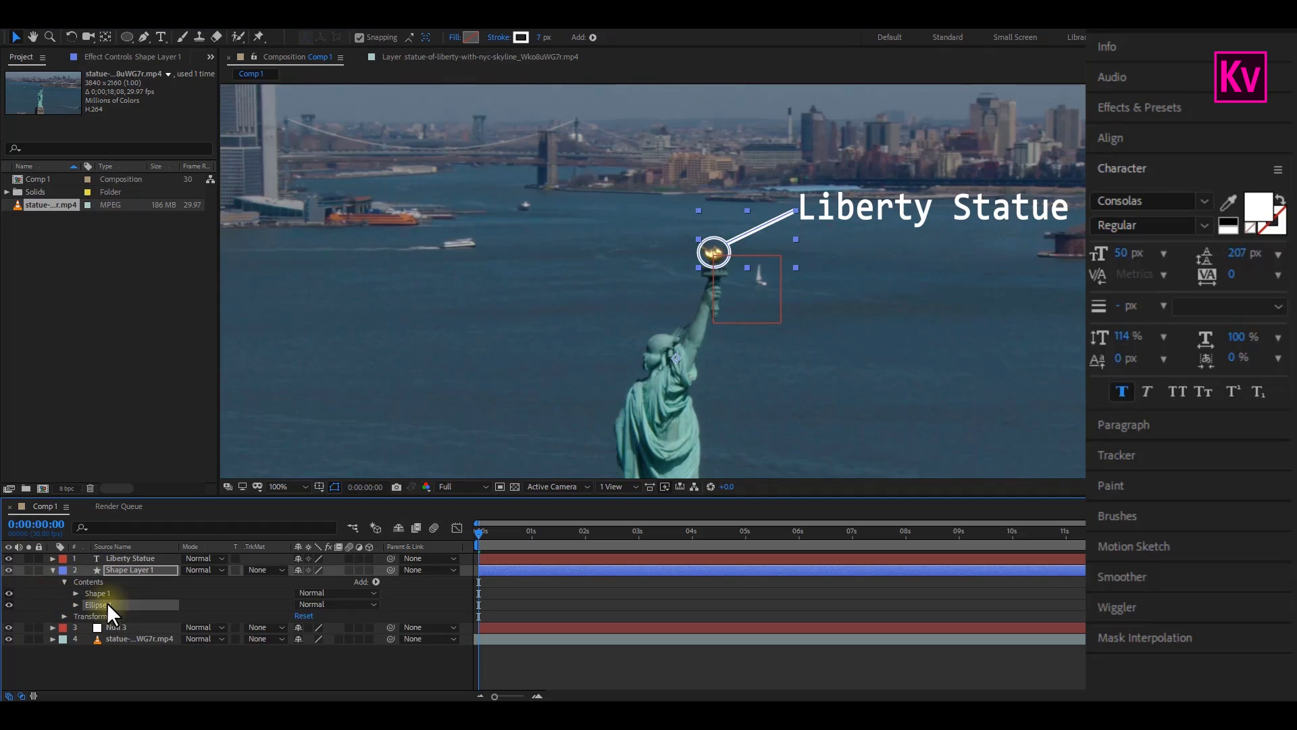
pyautogui.click(376, 581)
pyautogui.click(428, 512)
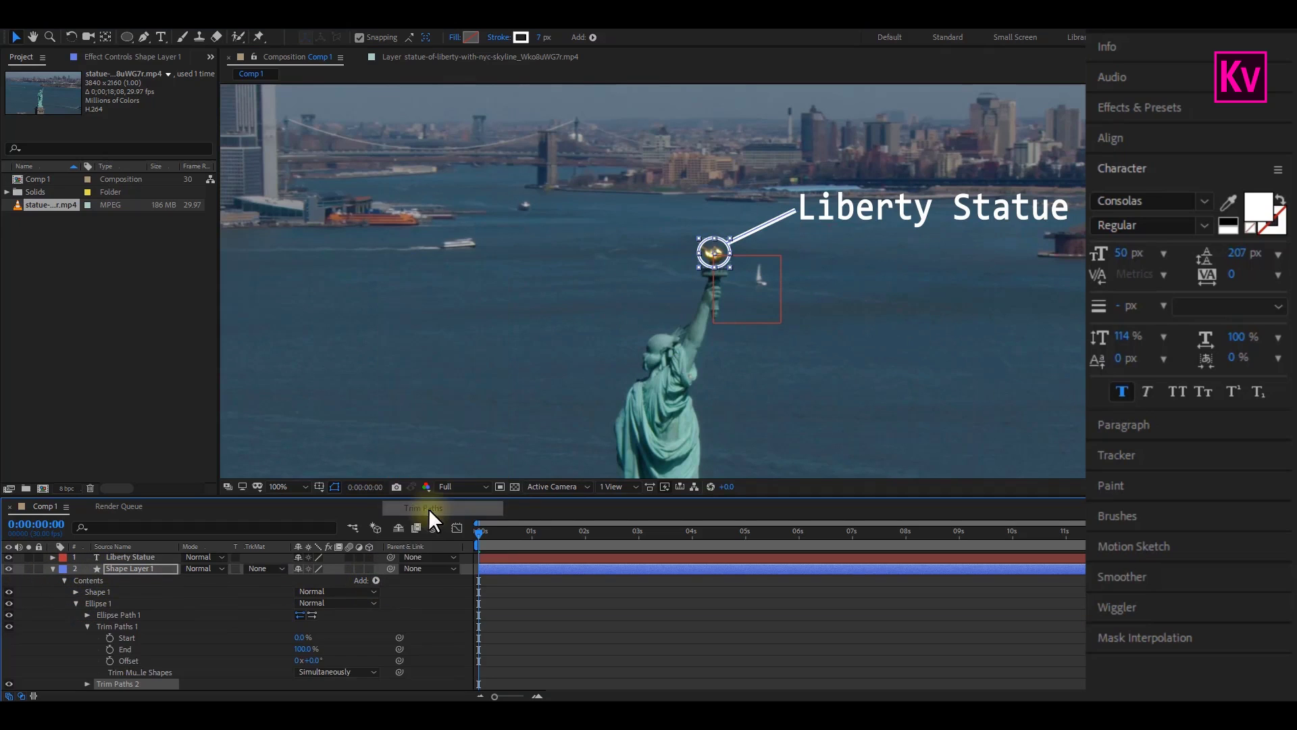
pyautogui.click(109, 648)
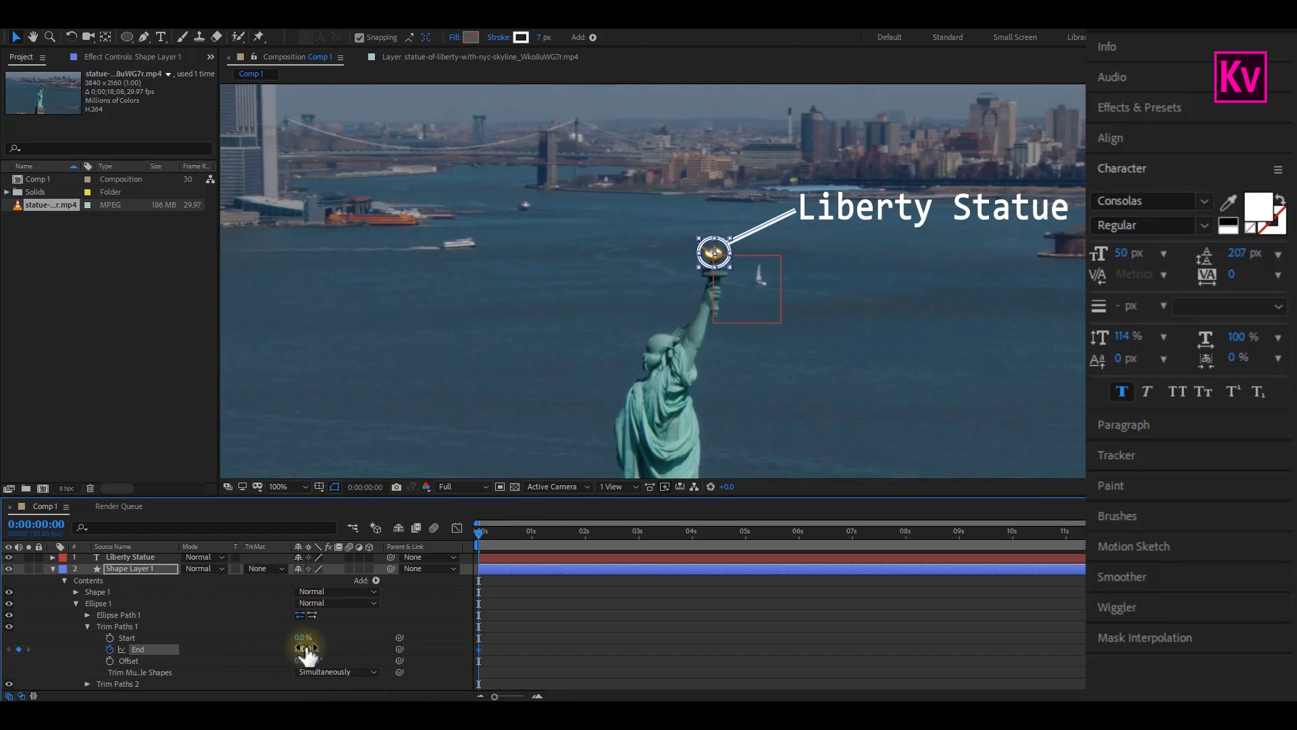
pyautogui.moveTo(304, 649); pyautogui.dragTo(208, 655)
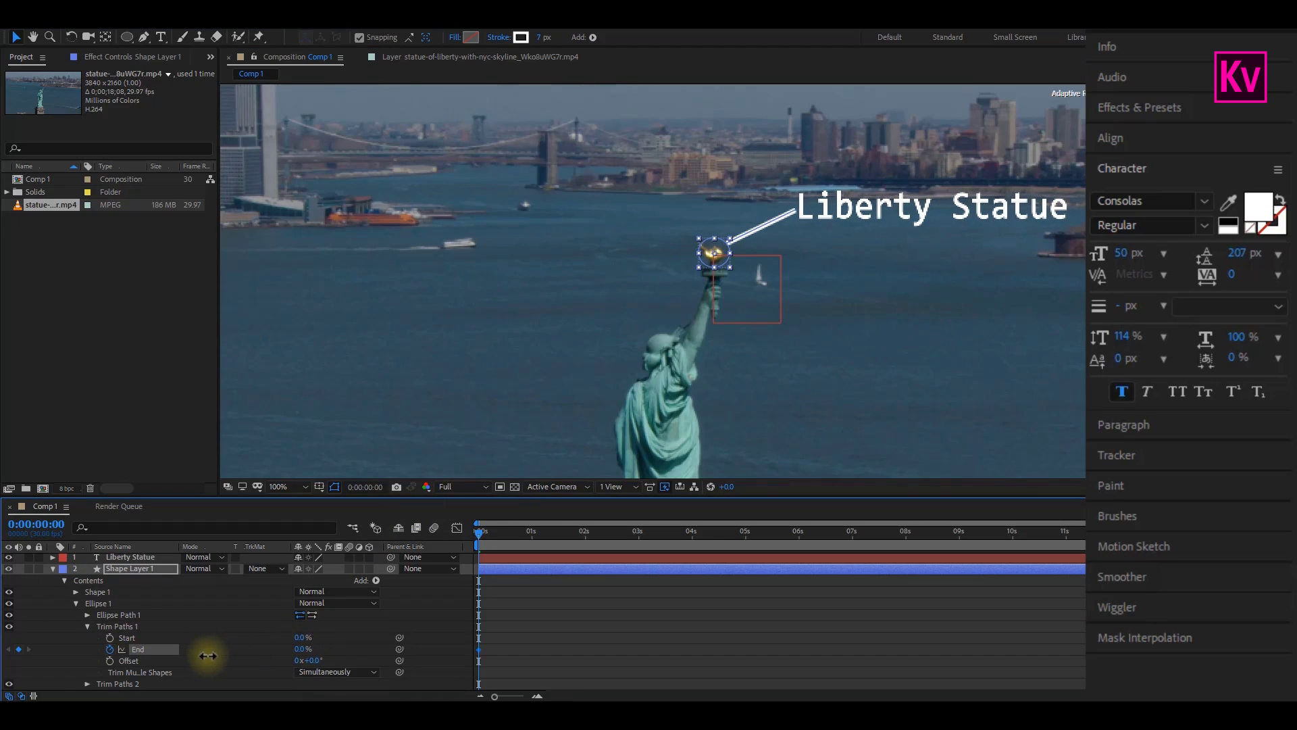
pyautogui.moveTo(489, 529); pyautogui.dragTo(530, 533)
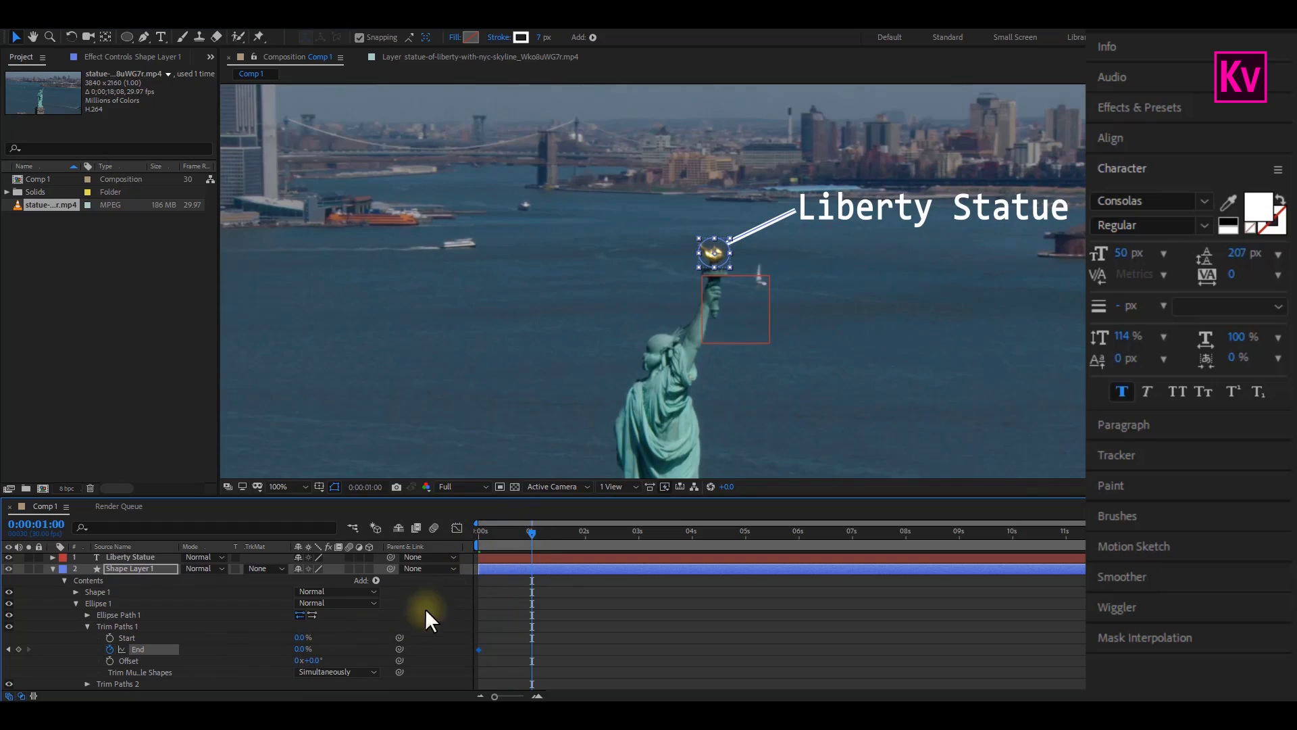
pyautogui.moveTo(300, 650); pyautogui.dragTo(388, 650)
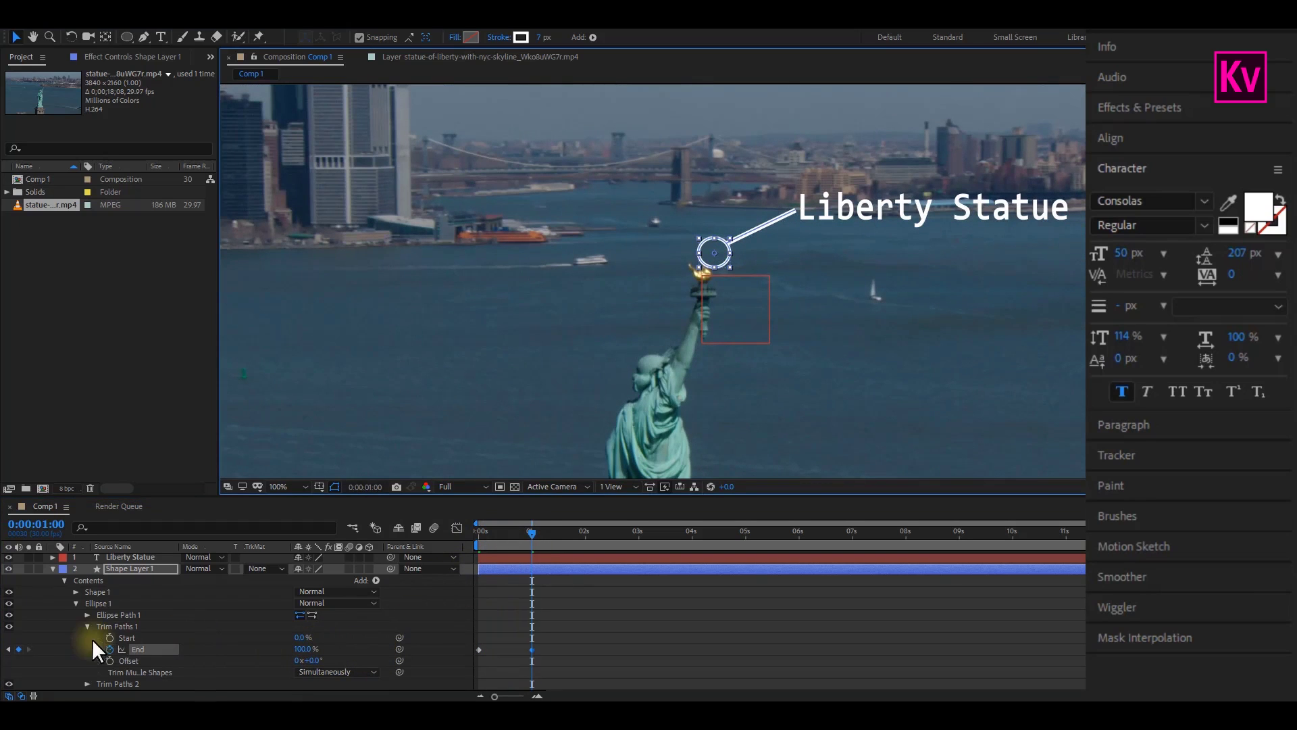
# - Add Trim Paths to Shape 1, keyframing End from 0% at 1 s to 100% at 0:00:01:29
pyautogui.click(75, 603)
pyautogui.click(101, 592)
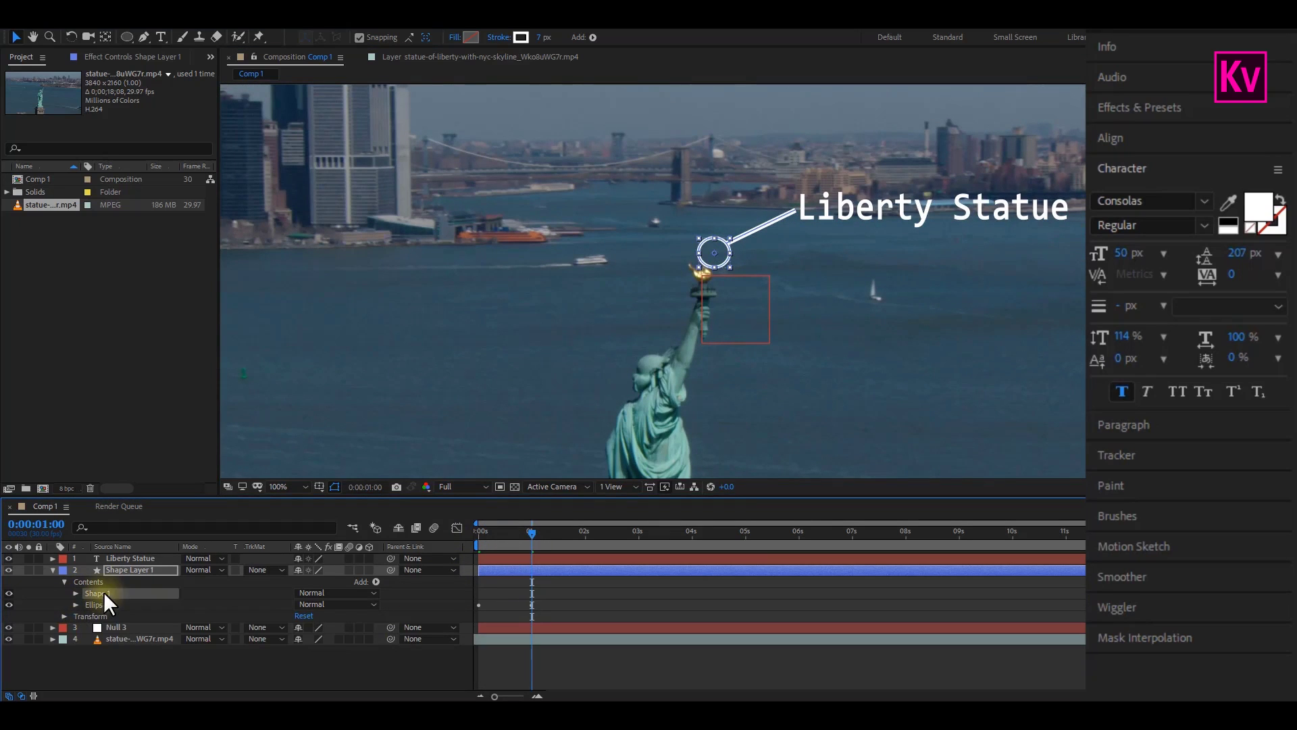
pyautogui.click(376, 581)
pyautogui.click(431, 510)
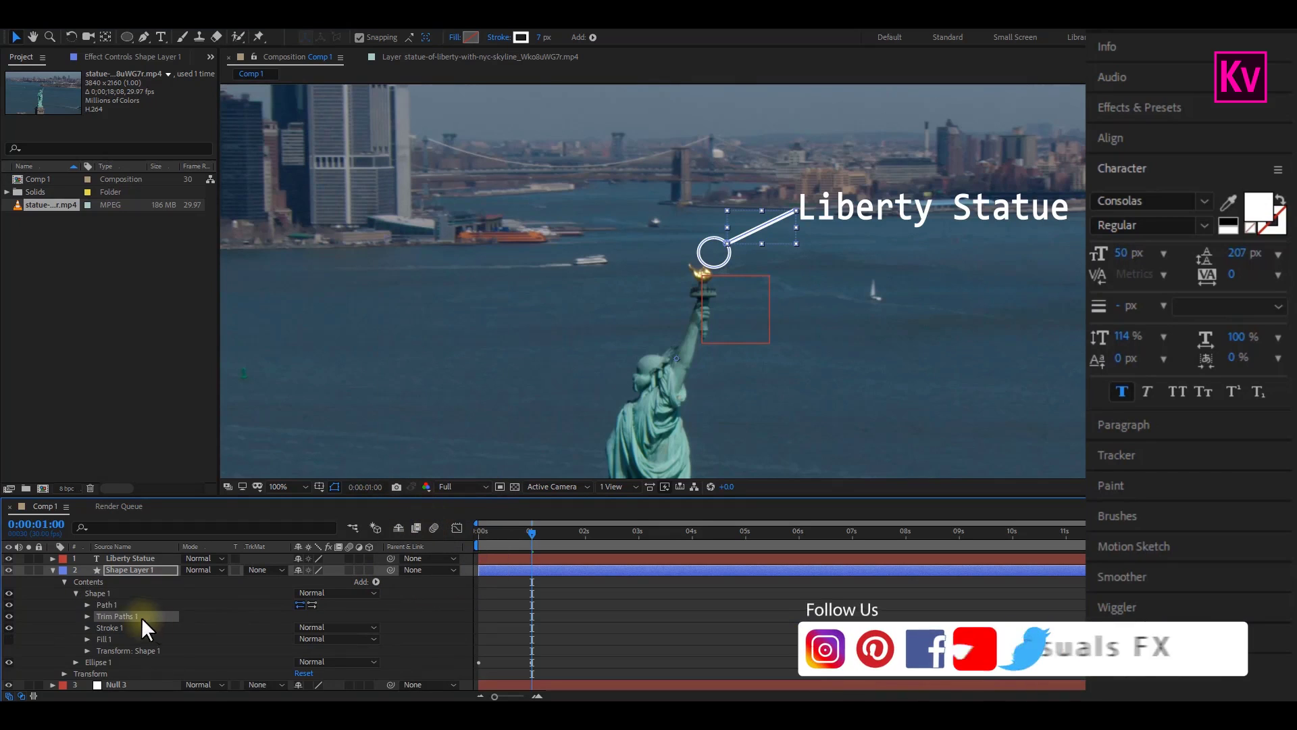
pyautogui.click(88, 616)
pyautogui.moveTo(301, 639); pyautogui.dragTo(217, 642)
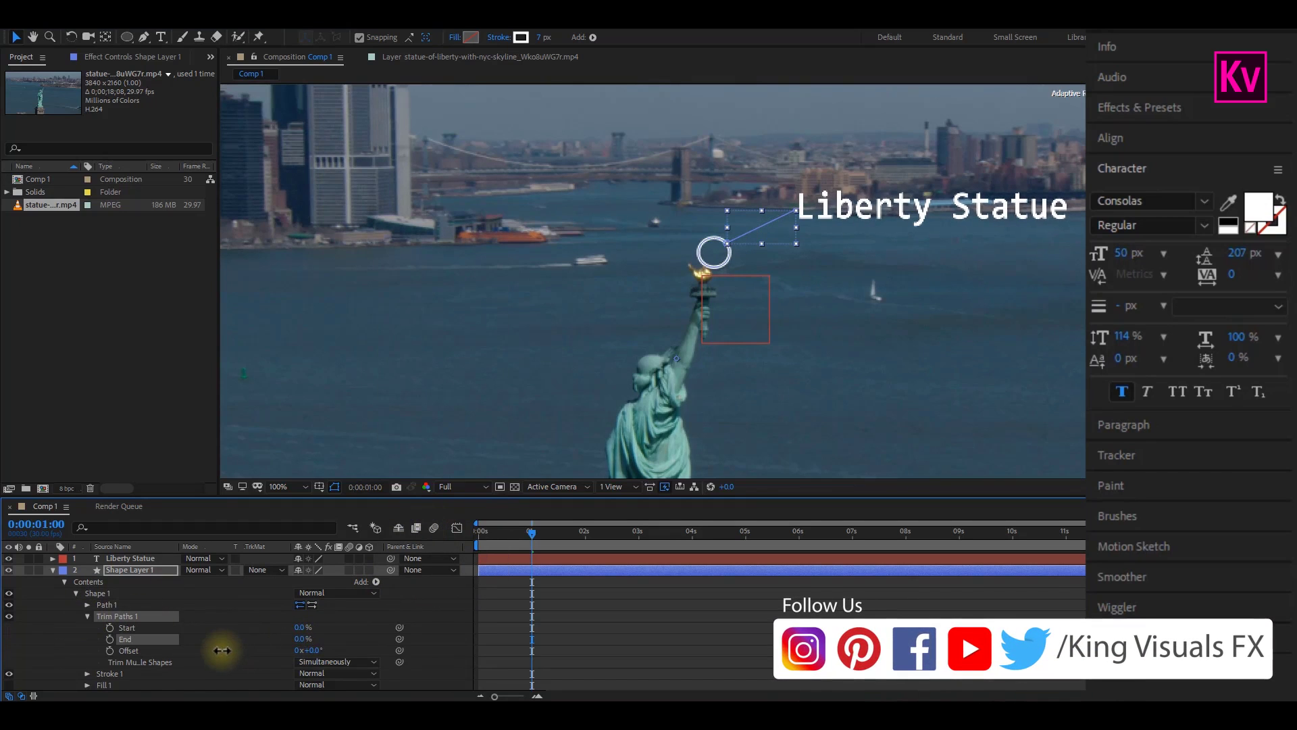
pyautogui.click(110, 639)
pyautogui.moveTo(534, 533); pyautogui.dragTo(585, 537)
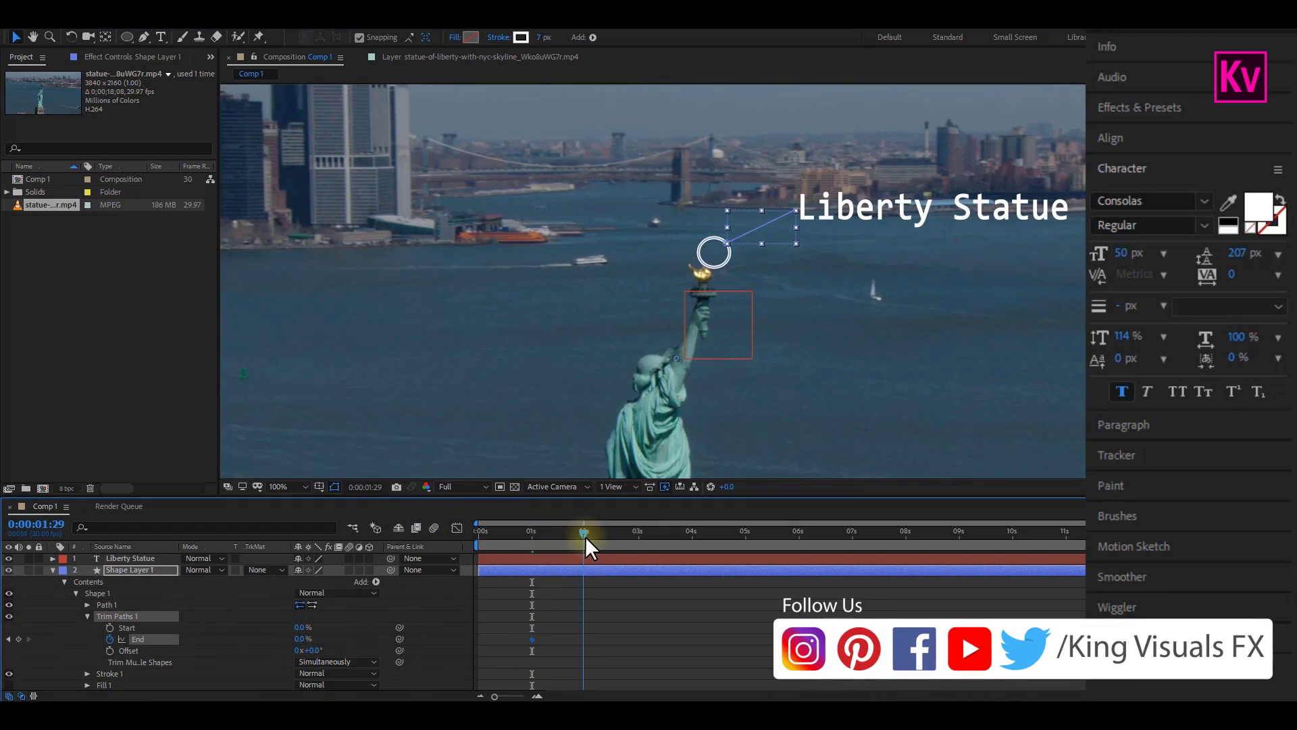
pyautogui.moveTo(302, 638); pyautogui.dragTo(371, 634)
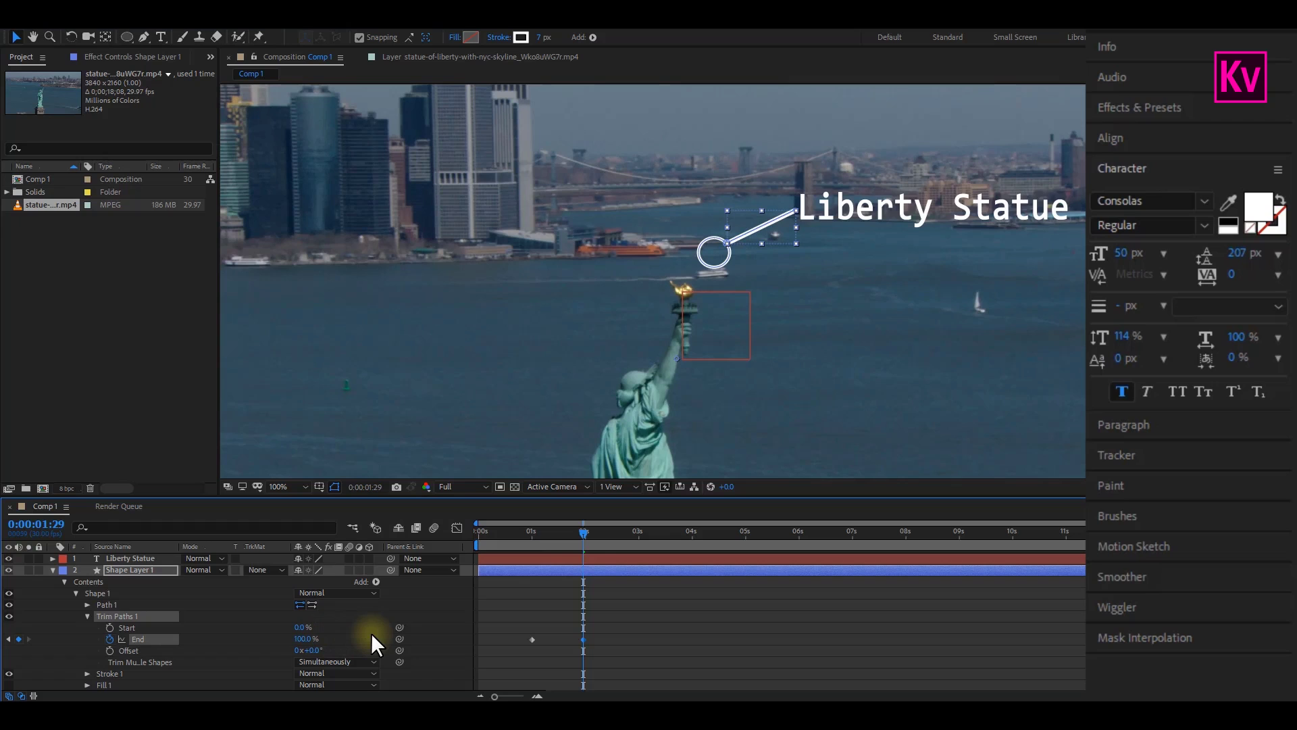
# - Split the Liberty Statue text layer at 0:00:01:29 and delete the earlier part
pyautogui.click(595, 558)
pyautogui.click(33, 34)
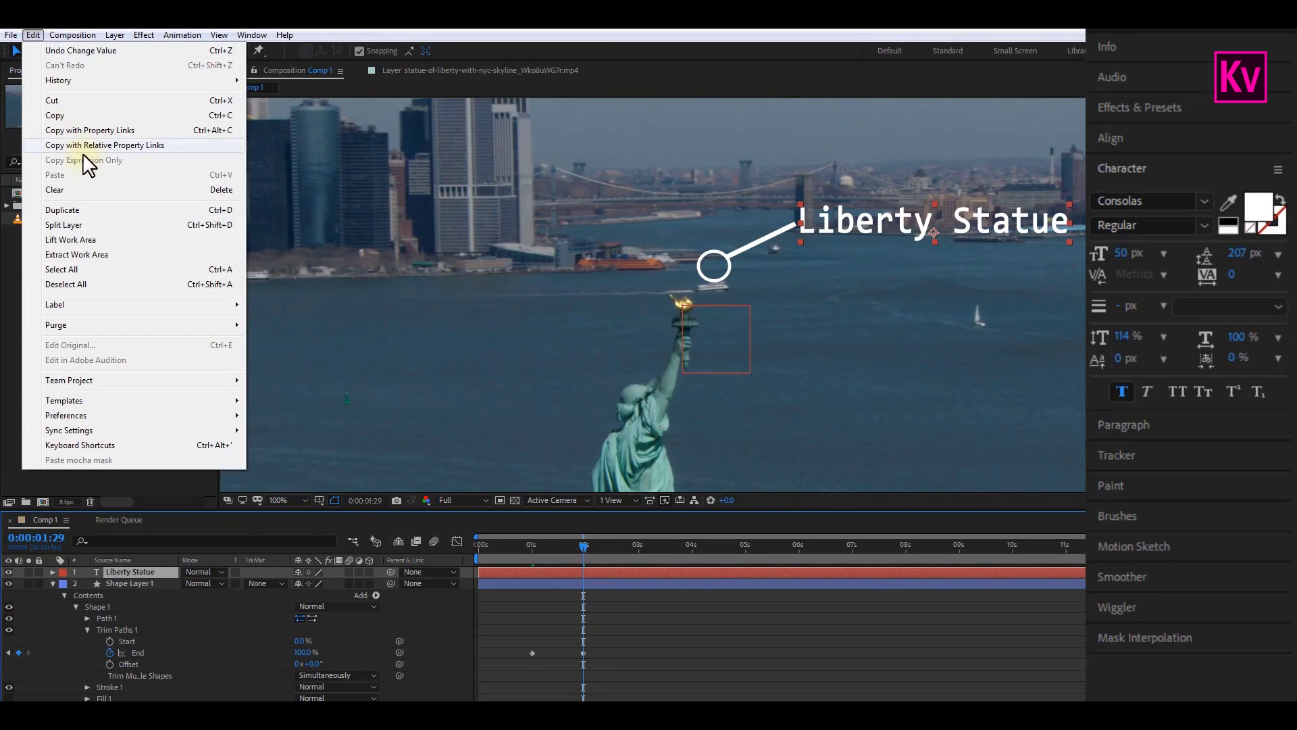
pyautogui.click(79, 225)
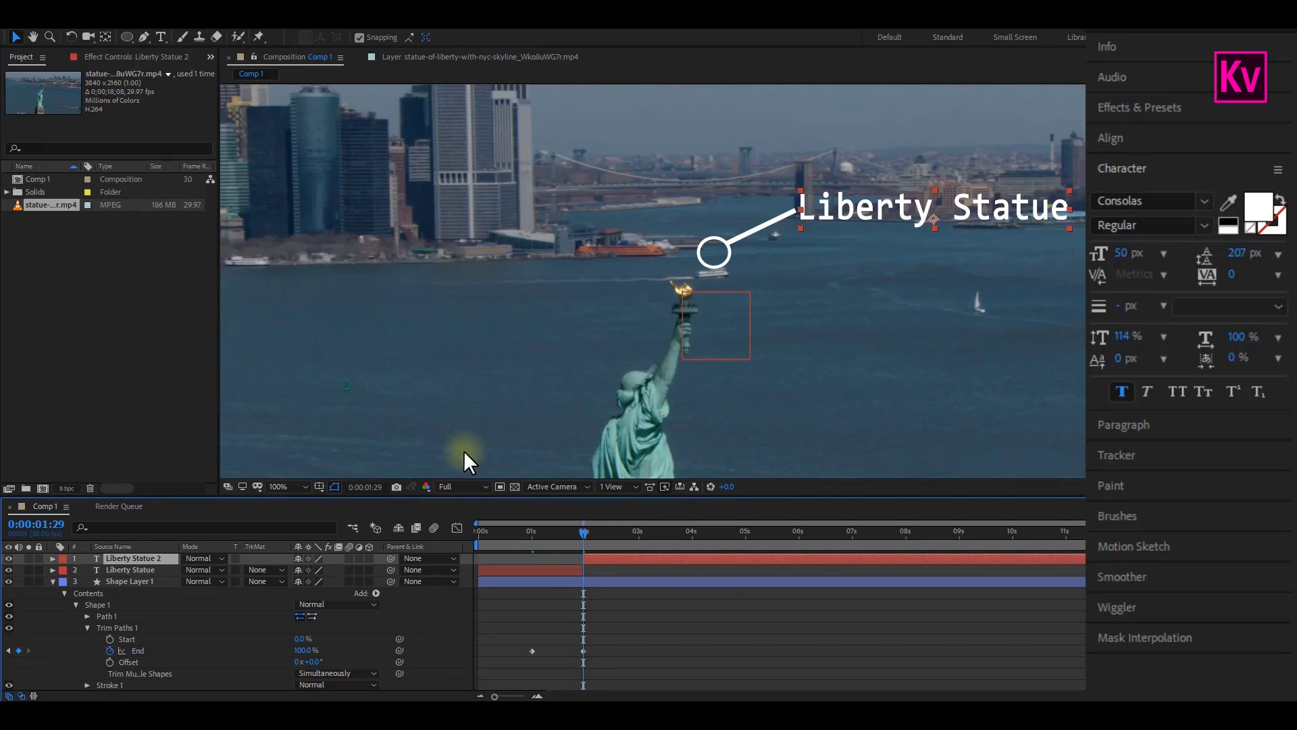
pyautogui.click(537, 570)
pyautogui.press('Delete')
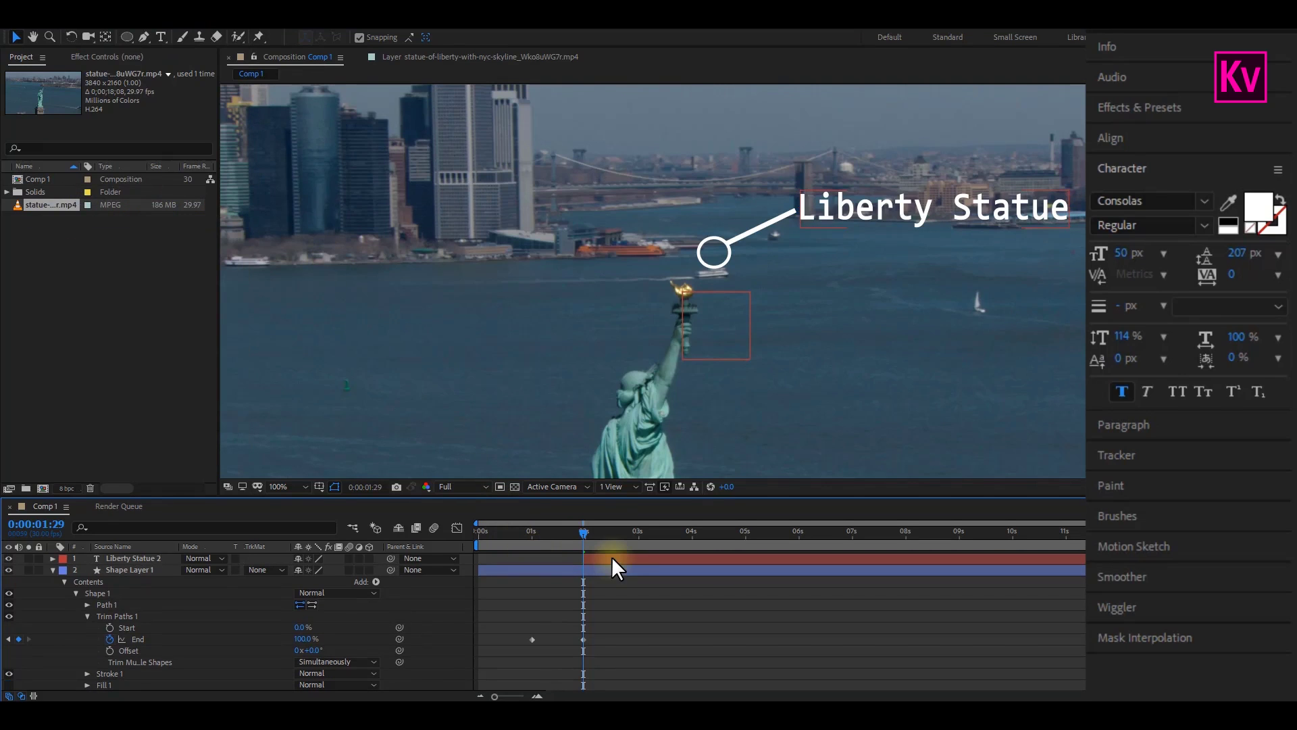
# - Apply the Typewriter preset to Liberty Statue 2
pyautogui.click(1148, 110)
pyautogui.click(1129, 134)
pyautogui.write('type')
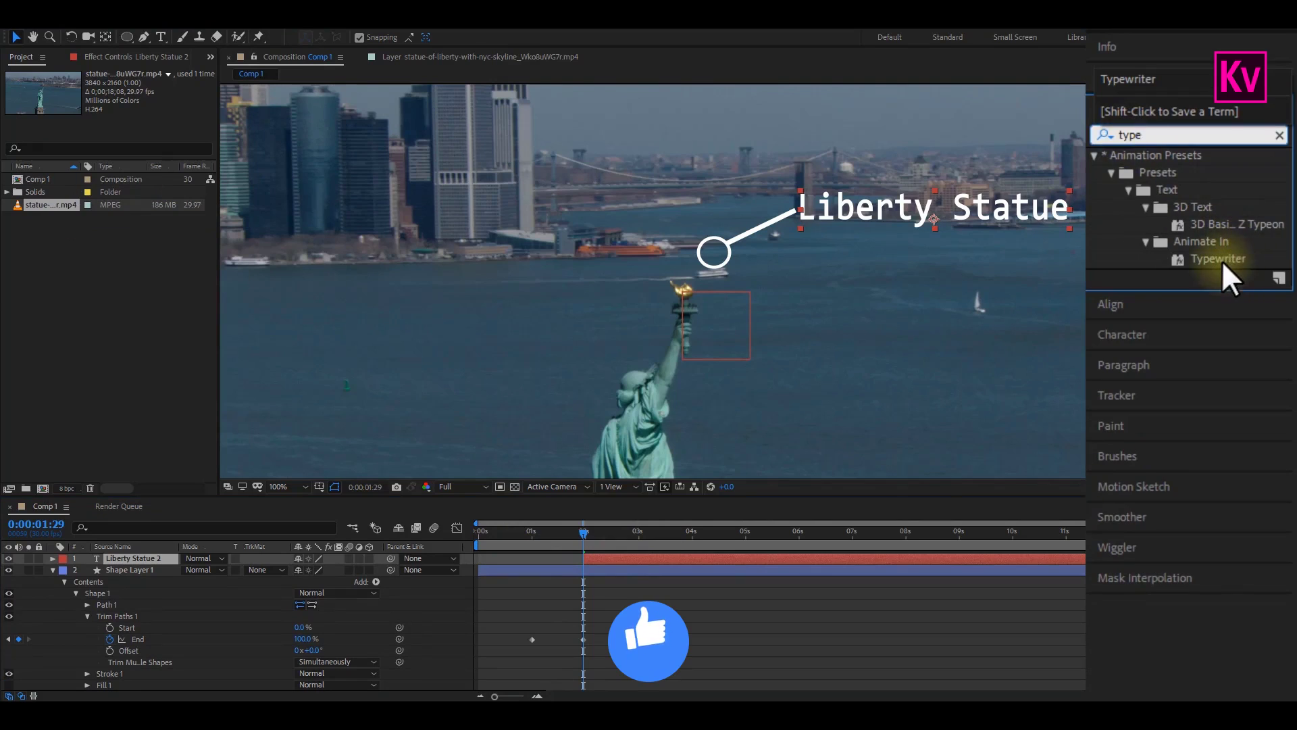
pyautogui.moveTo(1220, 260); pyautogui.dragTo(608, 557)
# - Pre-compose Liberty Statue 2 and Shape Layer 1 into Pre-comp 1, parented to Null 3
pyautogui.click(52, 569)
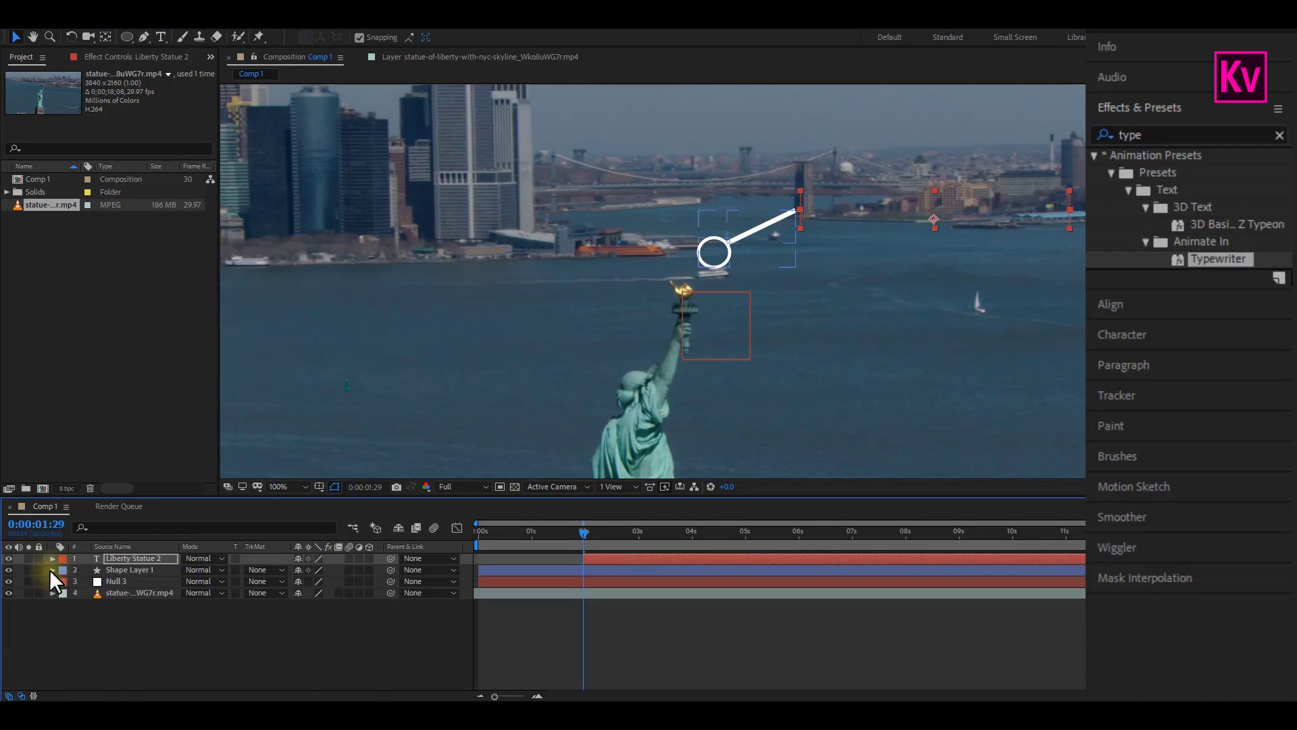
pyautogui.click(594, 558)
pyautogui.keyDown('ctrl'); pyautogui.click(613, 568); pyautogui.keyUp('ctrl')
pyautogui.rightClick(602, 568)
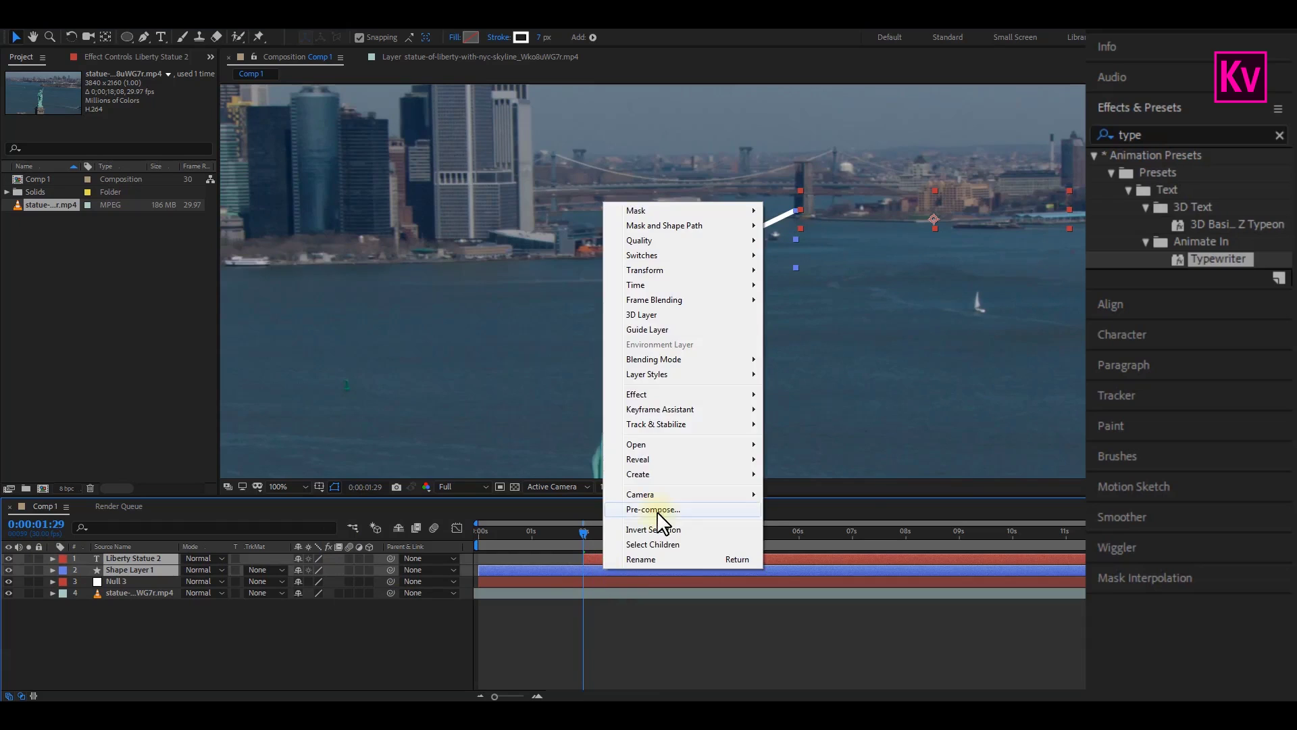
pyautogui.click(658, 509)
pyautogui.press('Return')
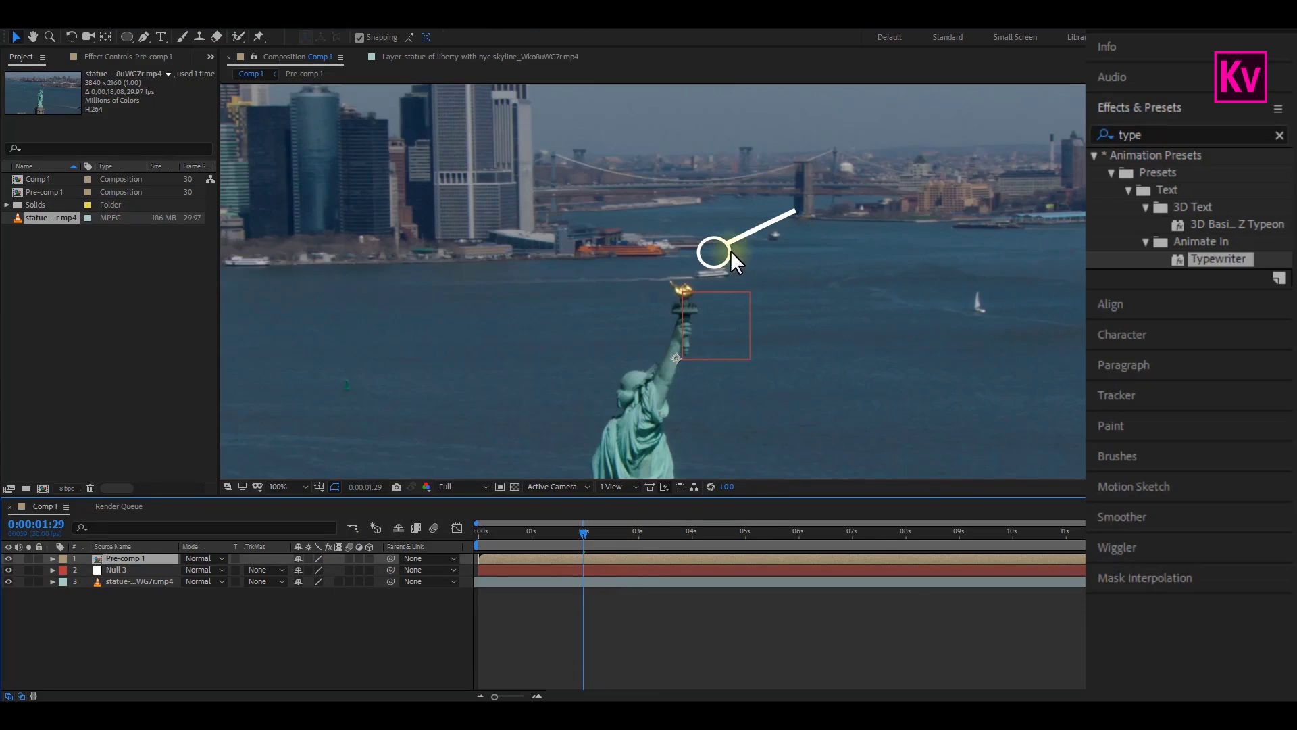
pyautogui.click(731, 250)
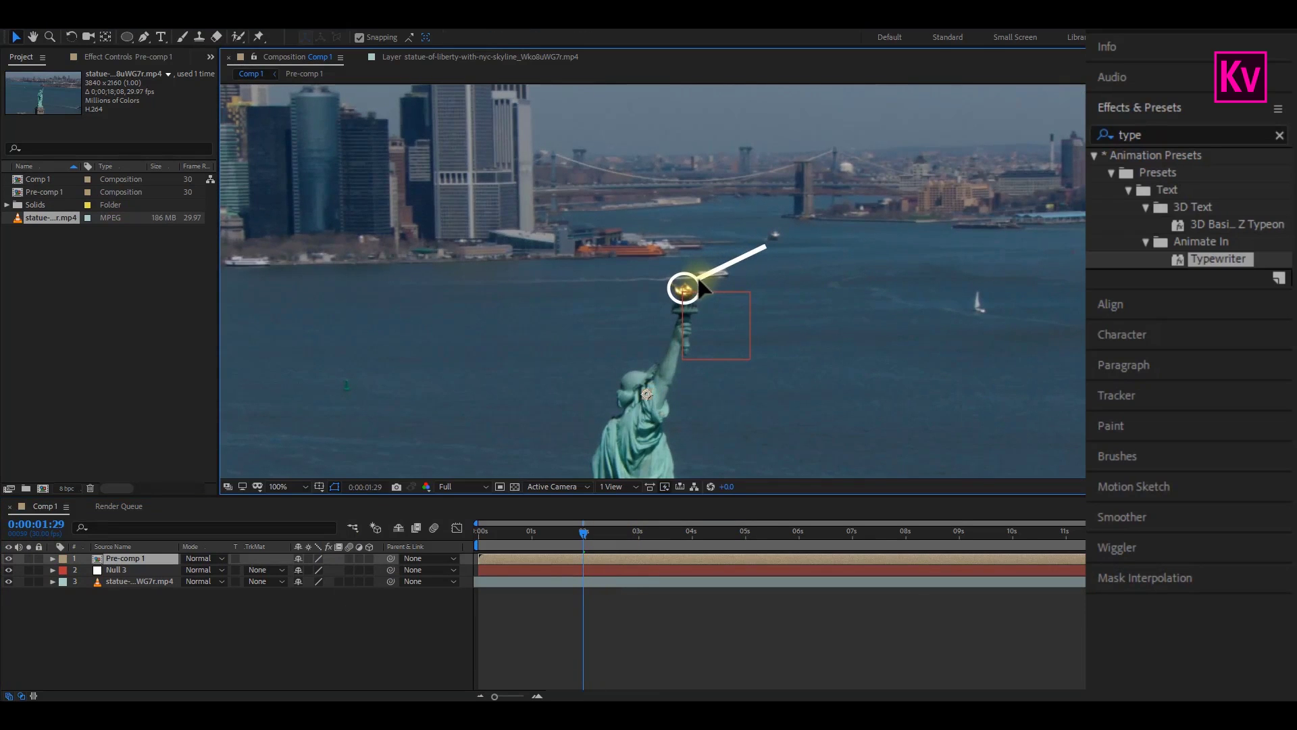
pyautogui.moveTo(383, 564); pyautogui.dragTo(127, 573)
# - Set the viewer magnification back to 50% for preview playback
pyautogui.click(279, 485)
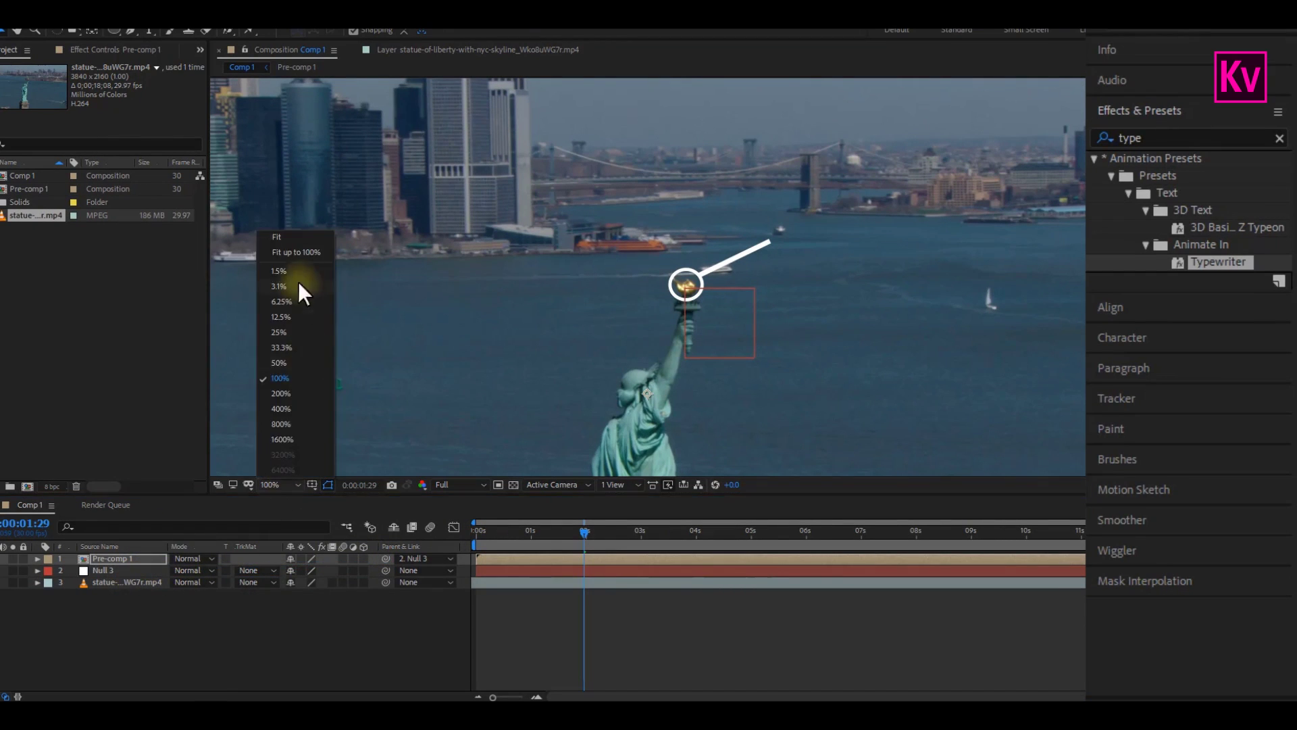